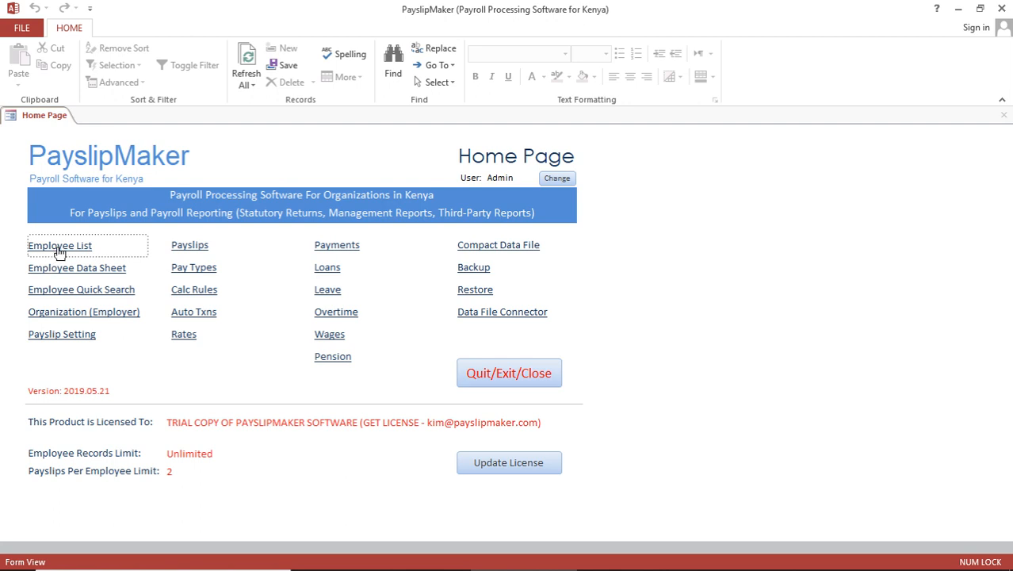
- Open the Employee List and add the first employee's first and last name
click(60, 248)
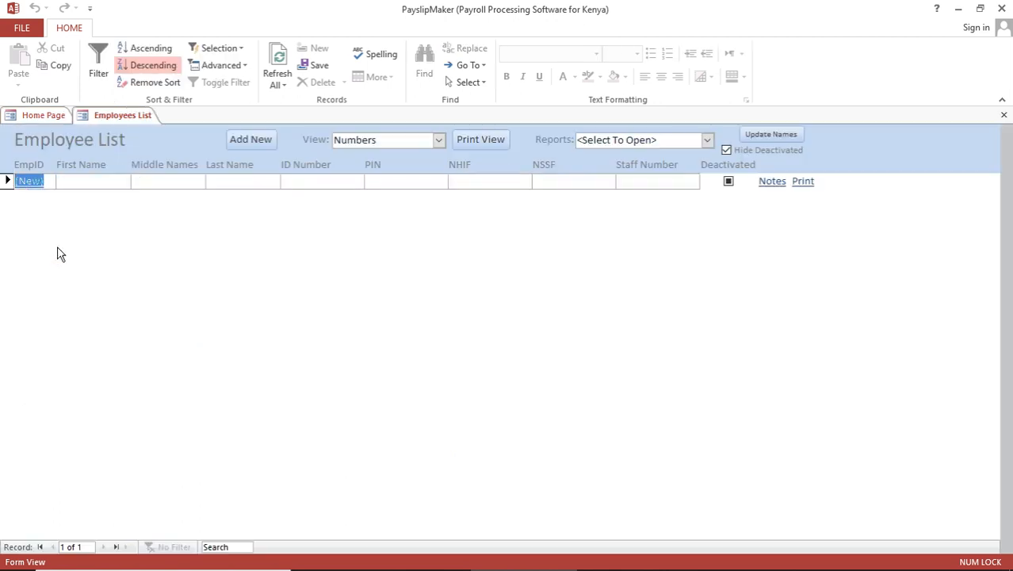
click(75, 183)
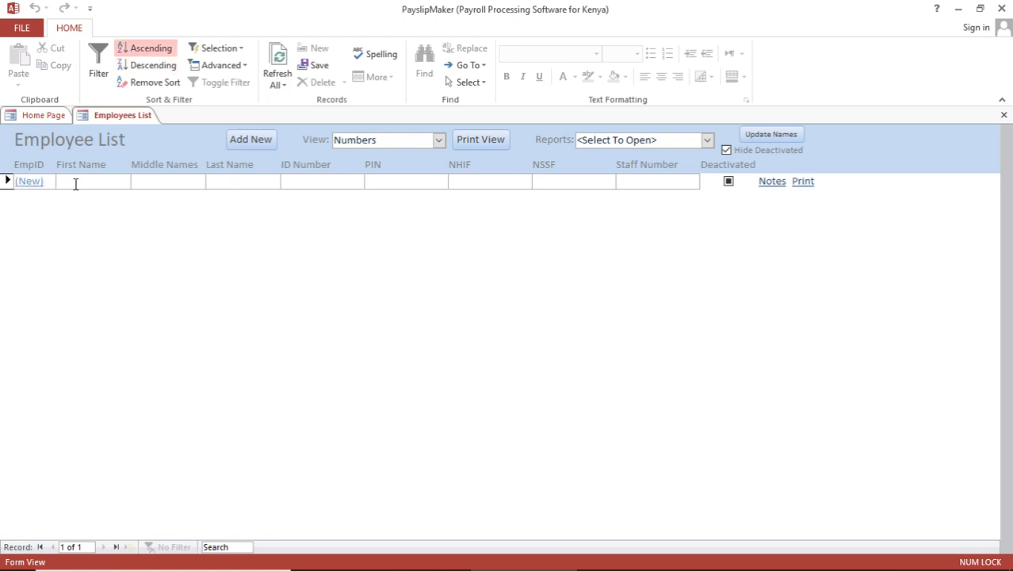
key(Tab)
key(Tab)
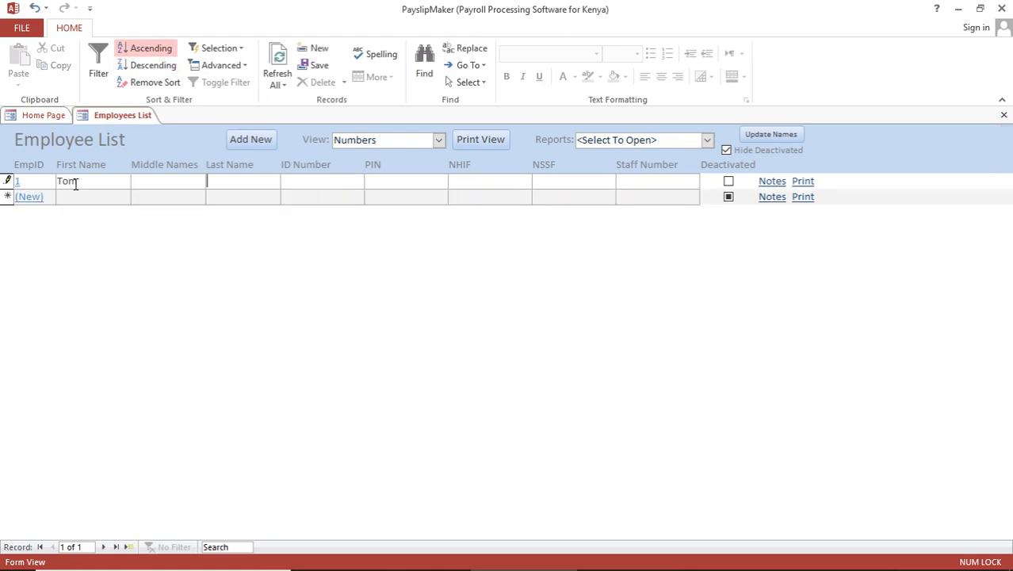
click(158, 201)
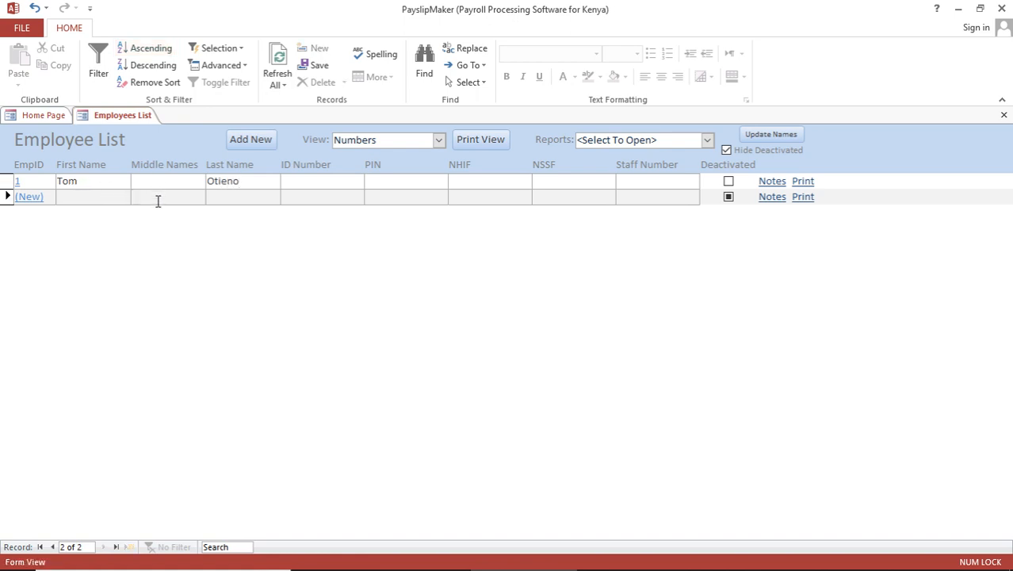
- Add a second employee with a first and last name
click(89, 197)
key(Tab)
key(Tab)
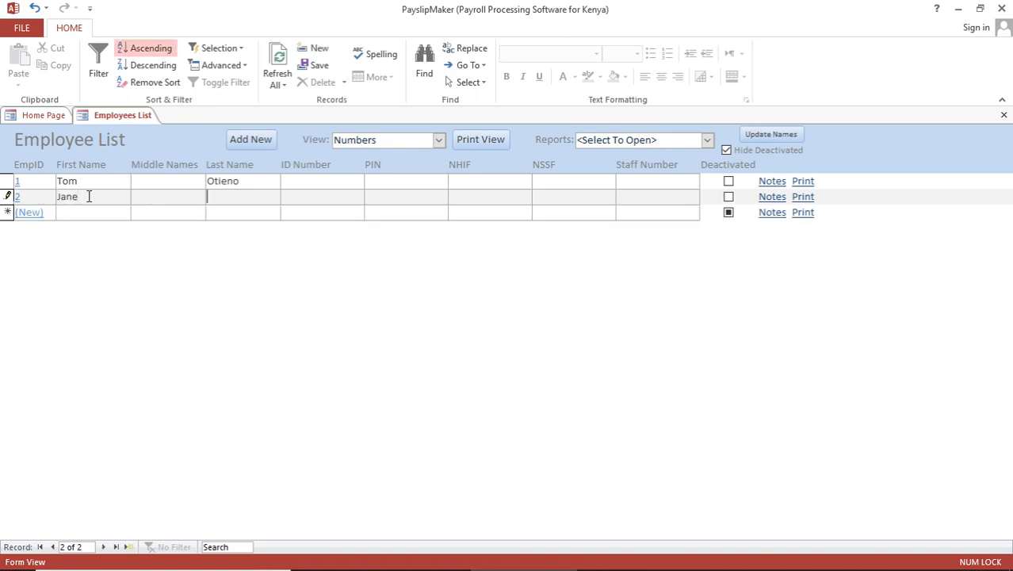
click(156, 178)
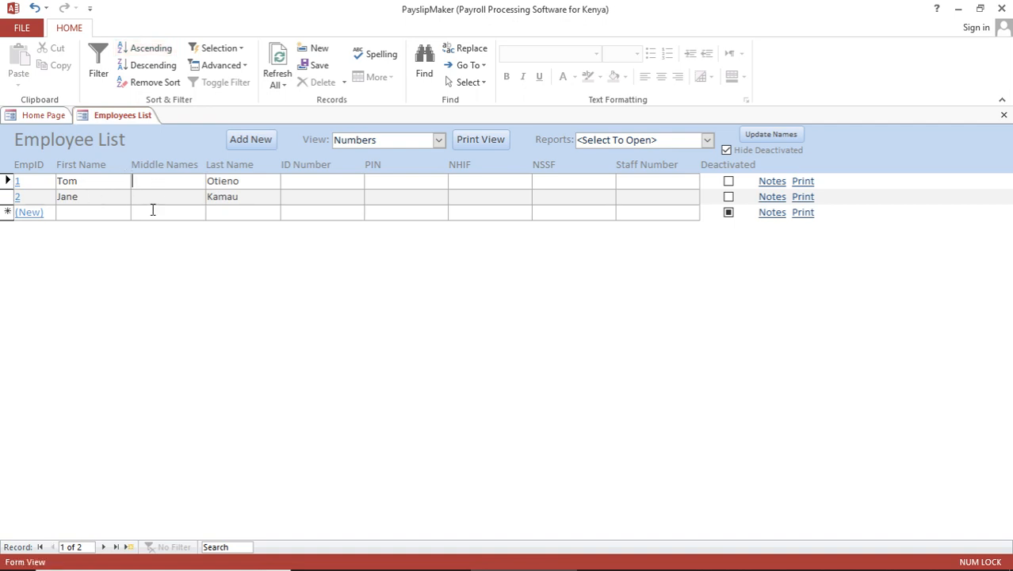
- Add a third employee's name, then fill the first employee's ID Number and PIN
click(153, 213)
click(88, 216)
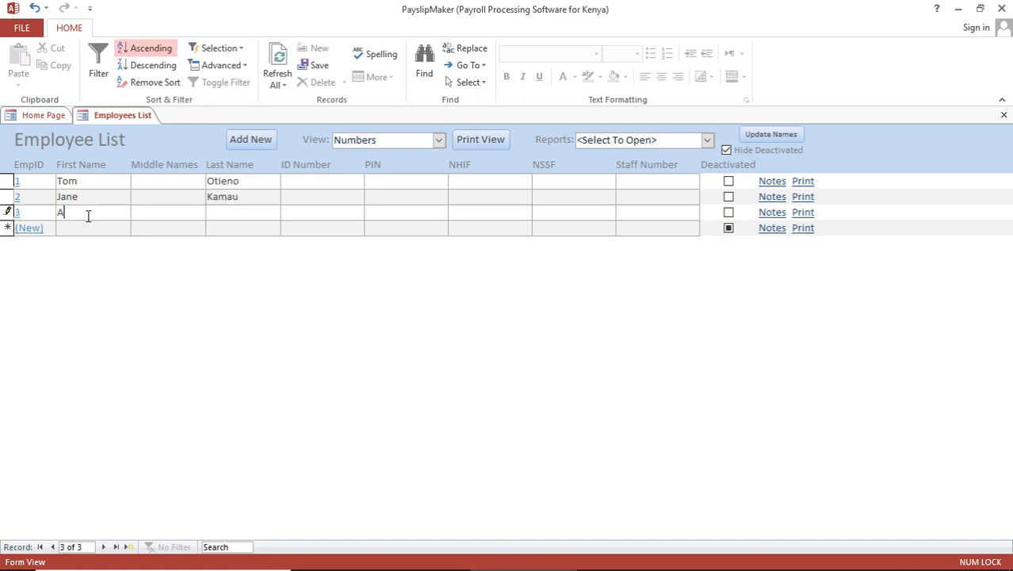
click(149, 230)
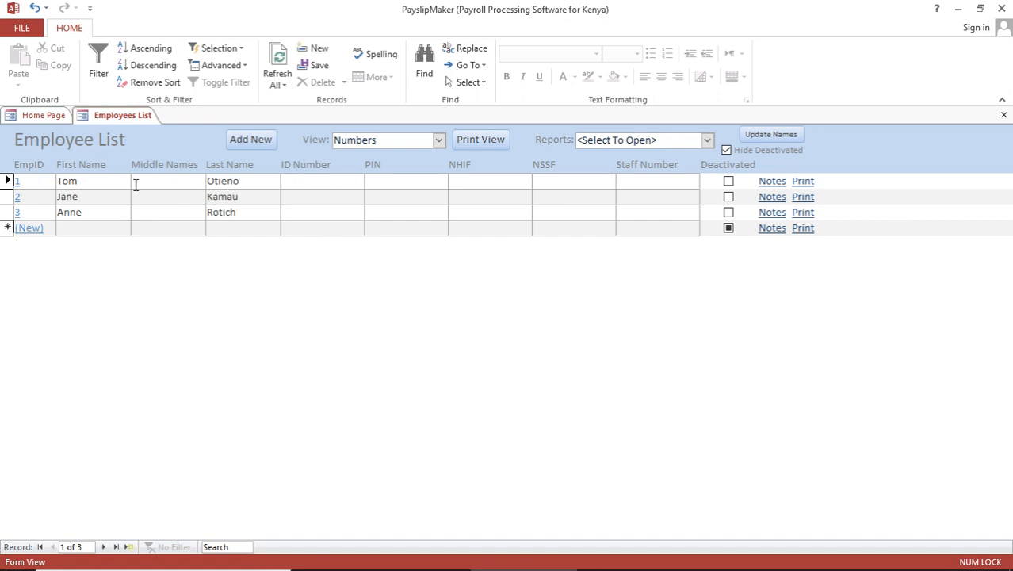
text(123)
text(234)
- Enter the first employee's NHIF and NSSF numbers and Staff Number 001
click(467, 184)
text(345)
click(636, 184)
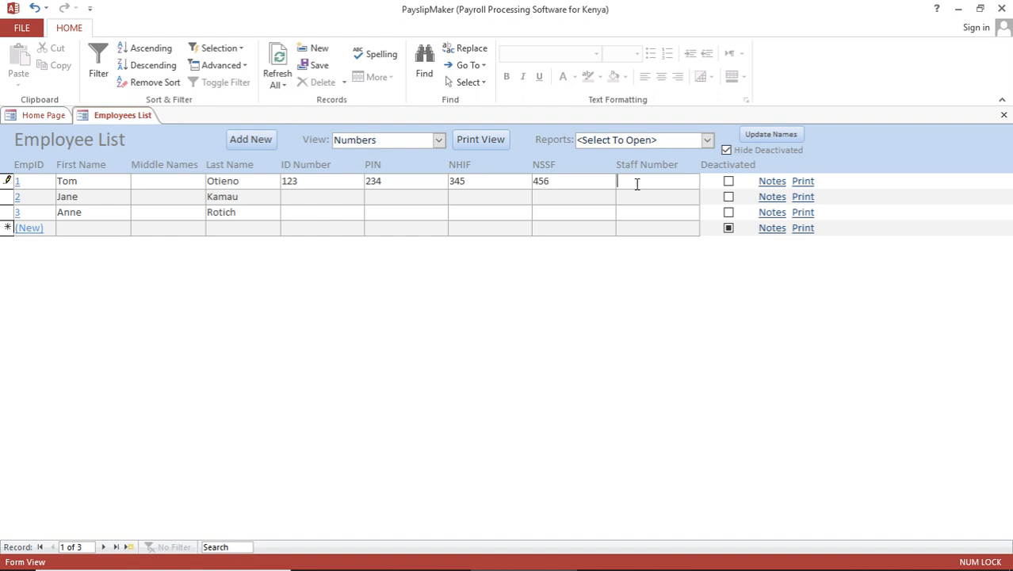
text(001)
click(387, 200)
click(438, 142)
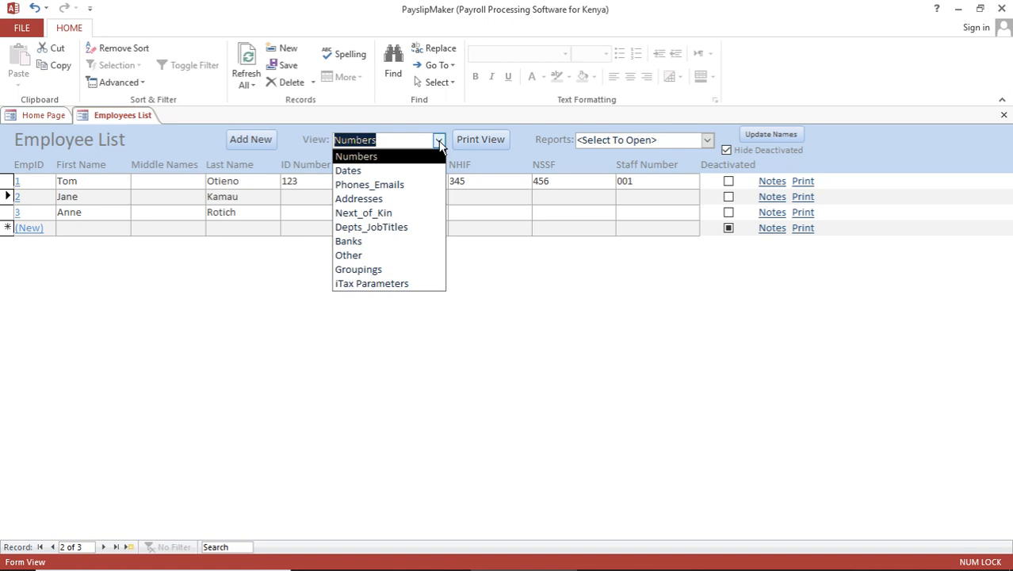
- Switch to the Dates view and set the first employee's Employed date to 01/02/2019
click(300, 156)
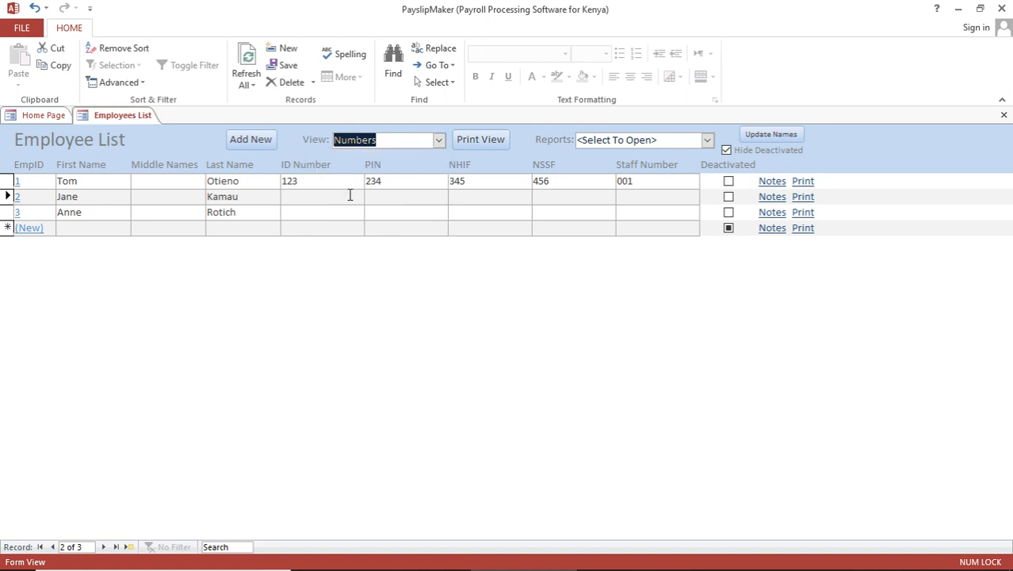
click(438, 142)
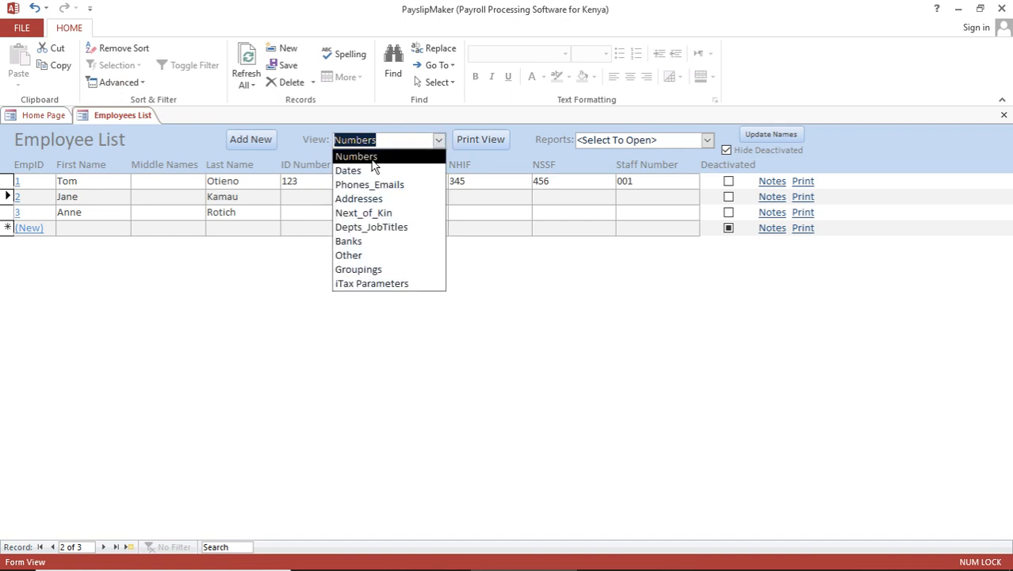
click(349, 171)
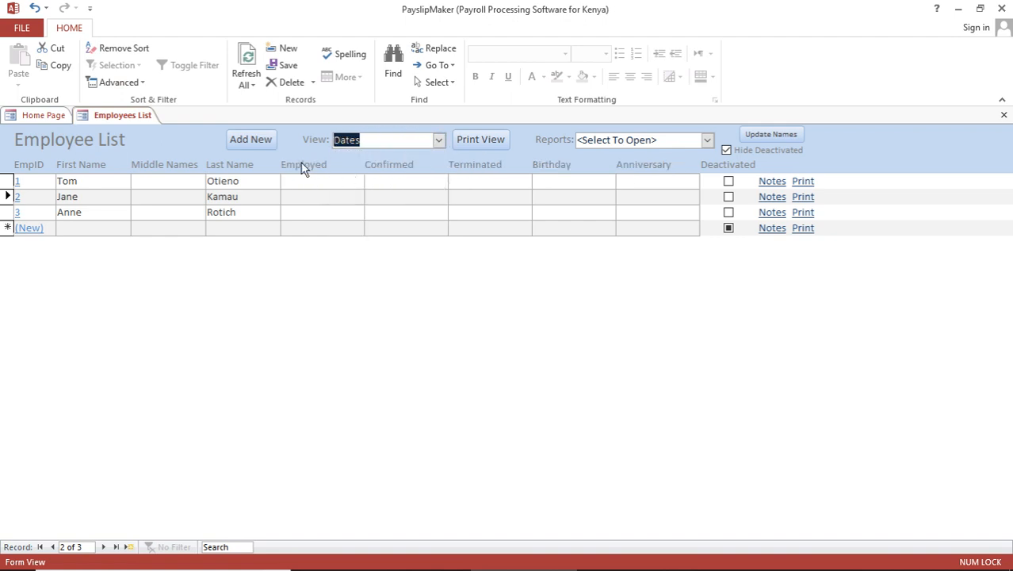
click(315, 183)
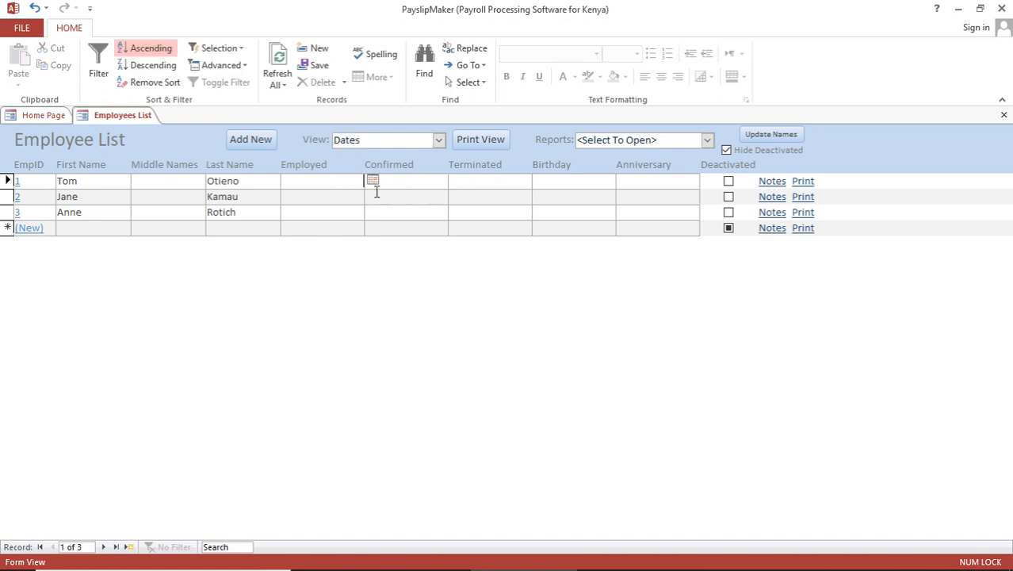
click(373, 181)
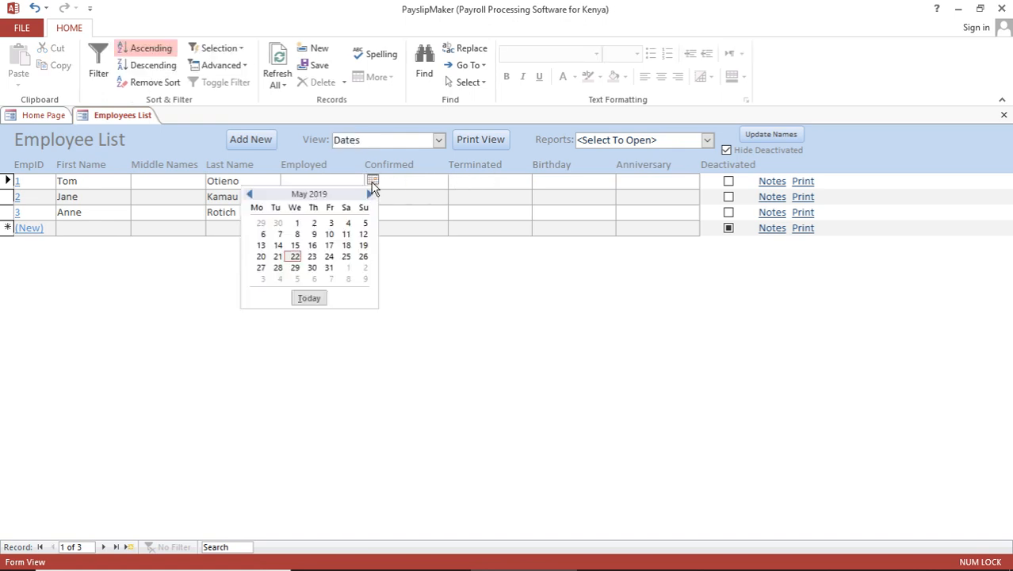
click(251, 195)
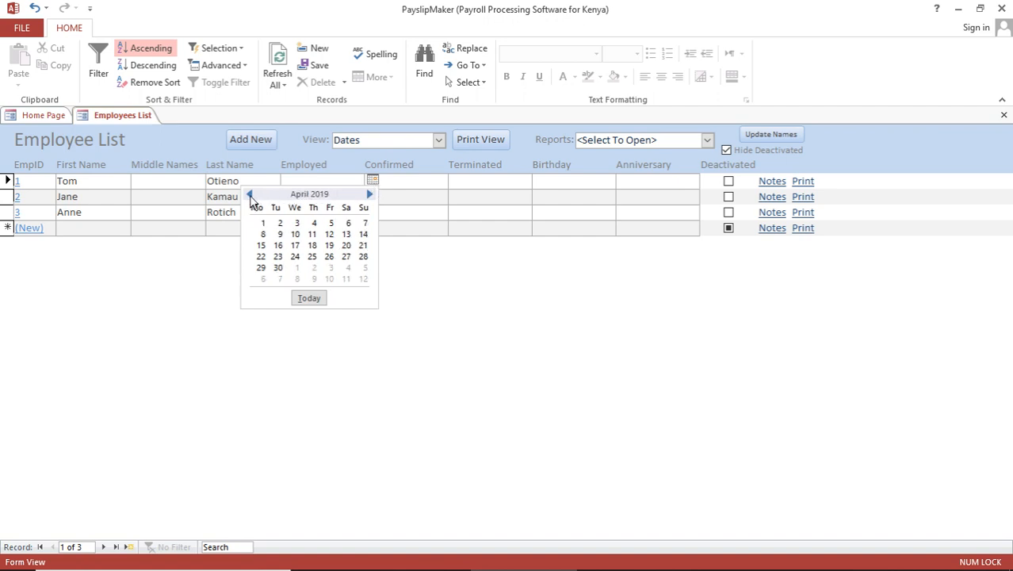
click(251, 196)
click(250, 196)
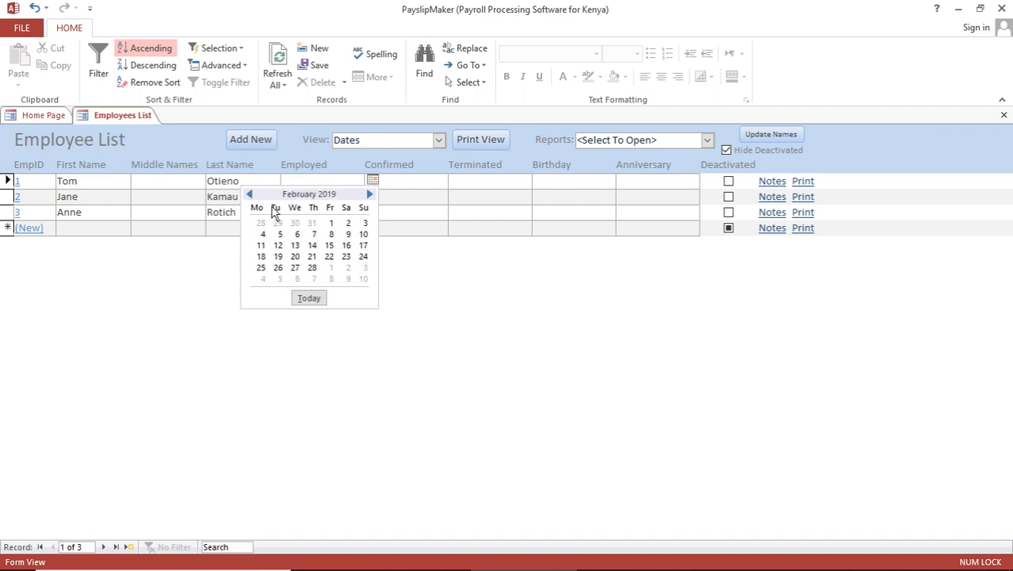
click(331, 225)
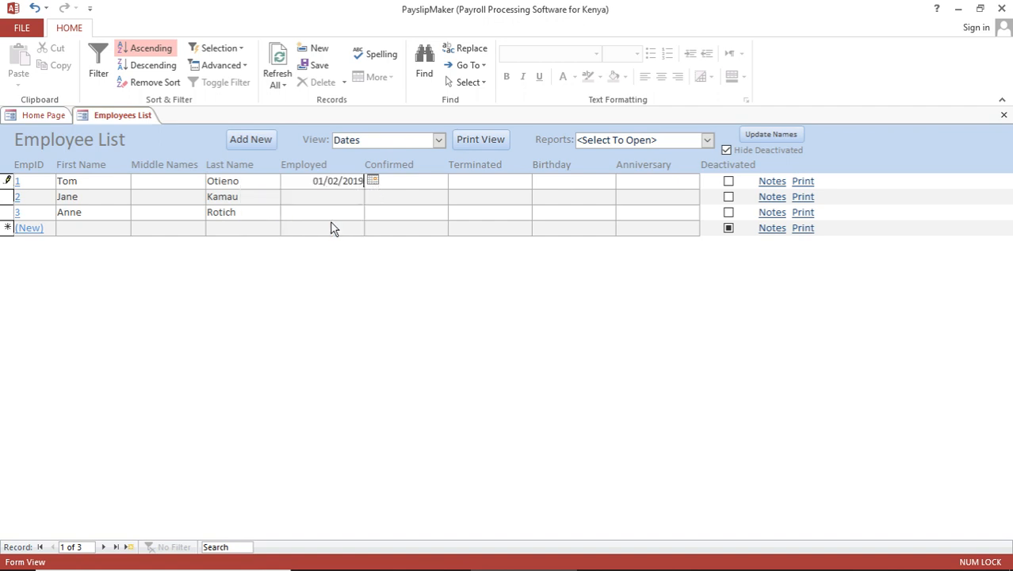
- Pick 12 December from the calendar as the first employee's Birthday
click(422, 181)
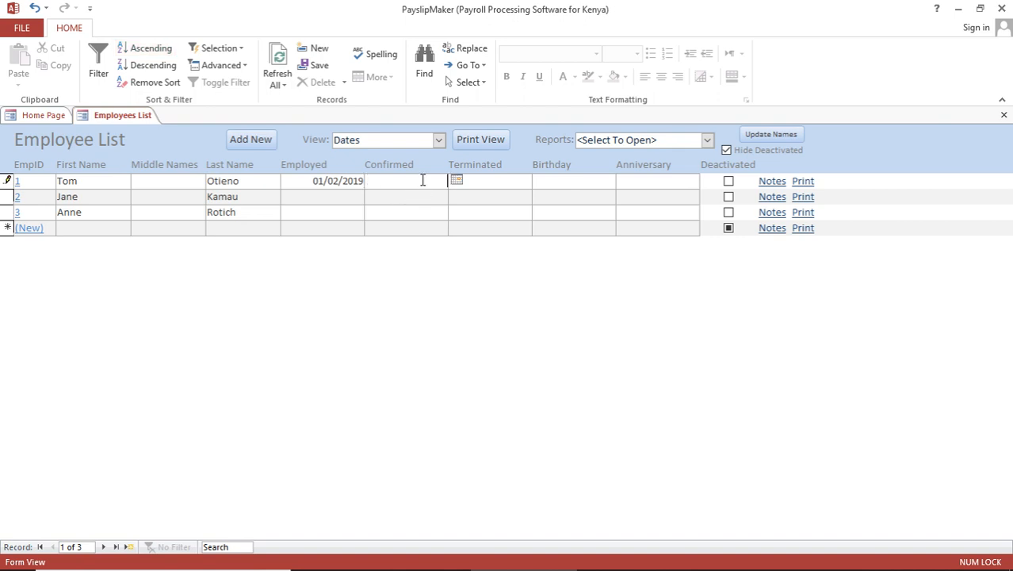
click(481, 182)
click(564, 182)
click(631, 181)
click(609, 182)
click(625, 182)
click(500, 195)
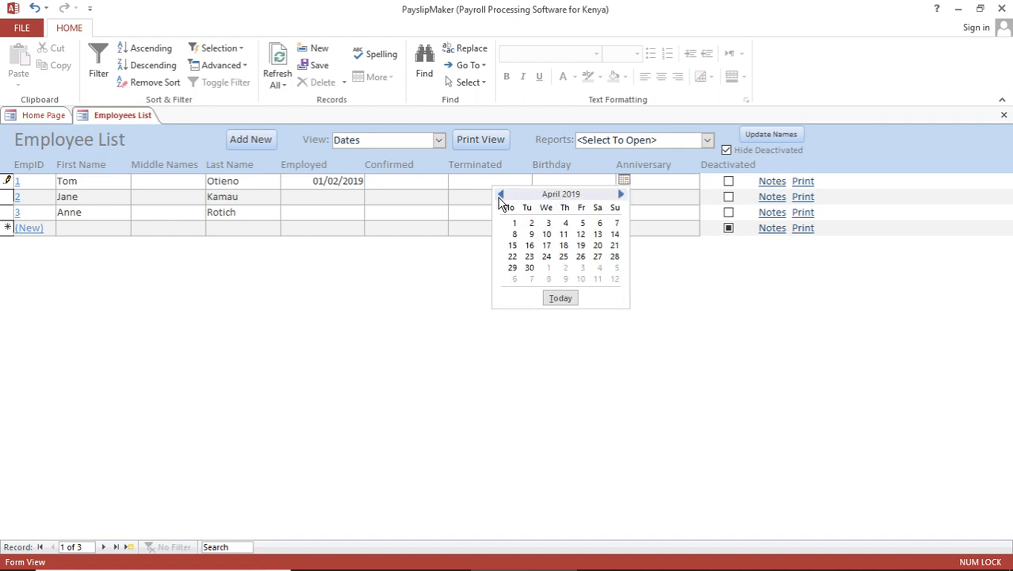
click(501, 195)
click(501, 195)
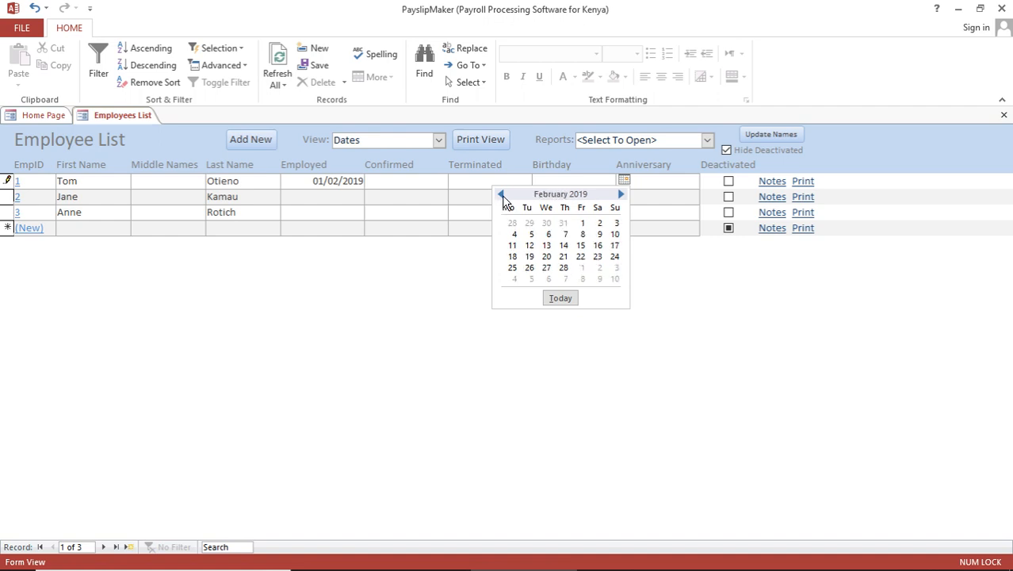
click(501, 195)
click(501, 195)
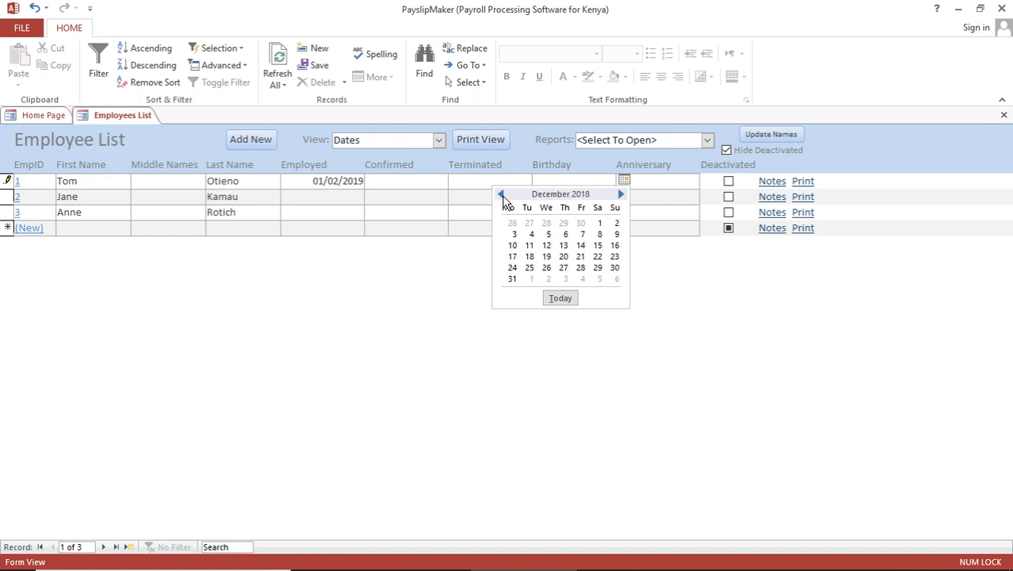
click(547, 256)
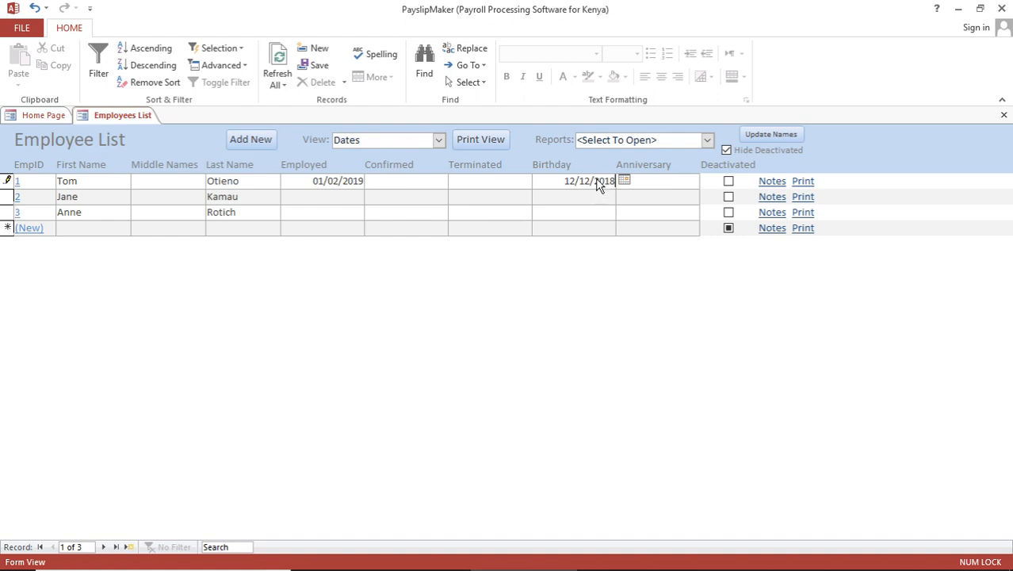
- Correct the Birthday year to 1990, giving 12/12/1990, and save the row
drag(594, 181, 613, 179)
key(BackSpace)
text(1990)
click(558, 198)
- Switch to the Phones_Emails view and enter the first employee's phone number and e-mail address
click(439, 141)
click(406, 184)
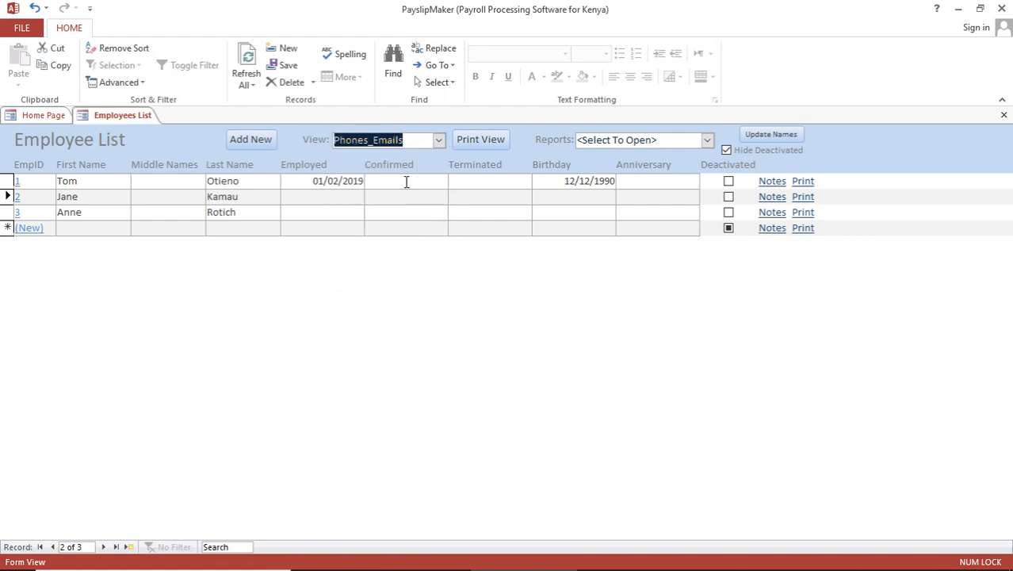
text(0711)
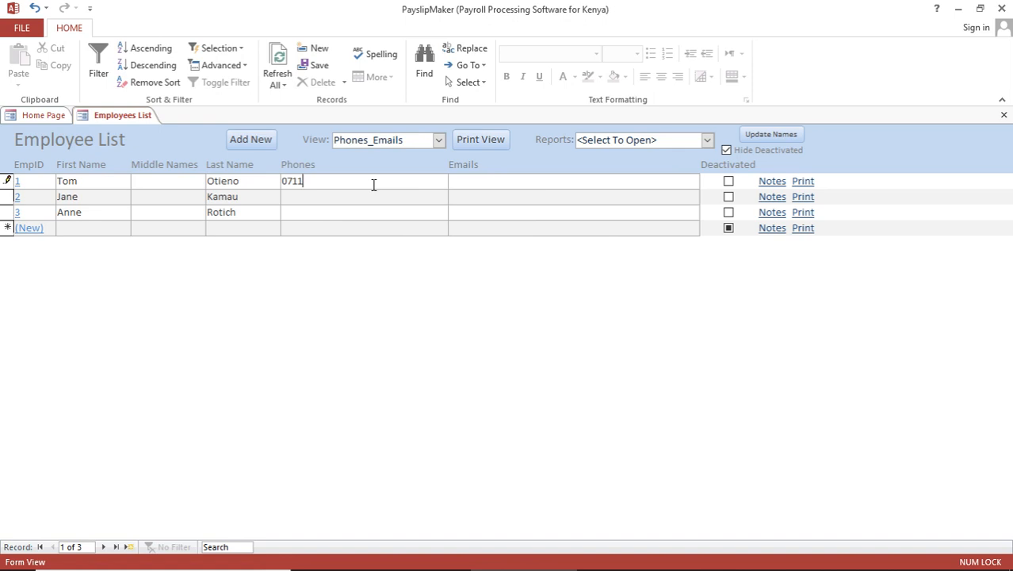
text(-111111)
click(459, 185)
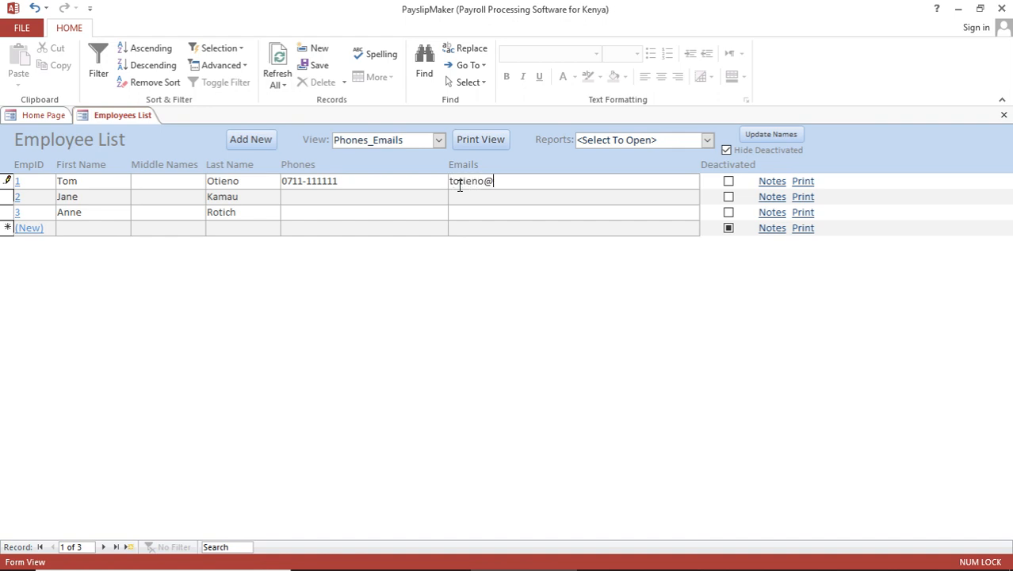
click(440, 143)
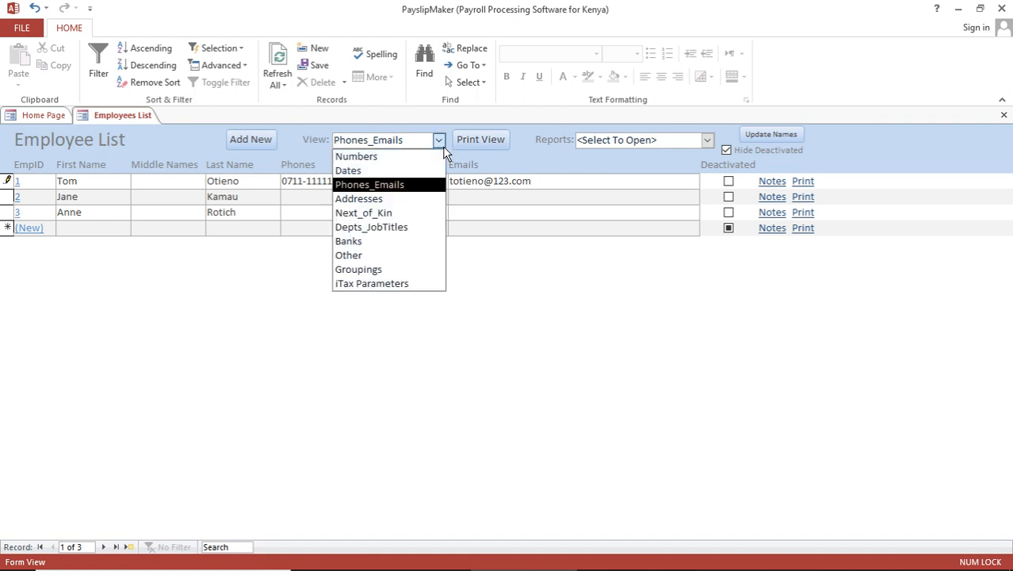
- Step through the Addresses and Next_of_Kin views to Depts_JobTitles and check the department options
click(399, 199)
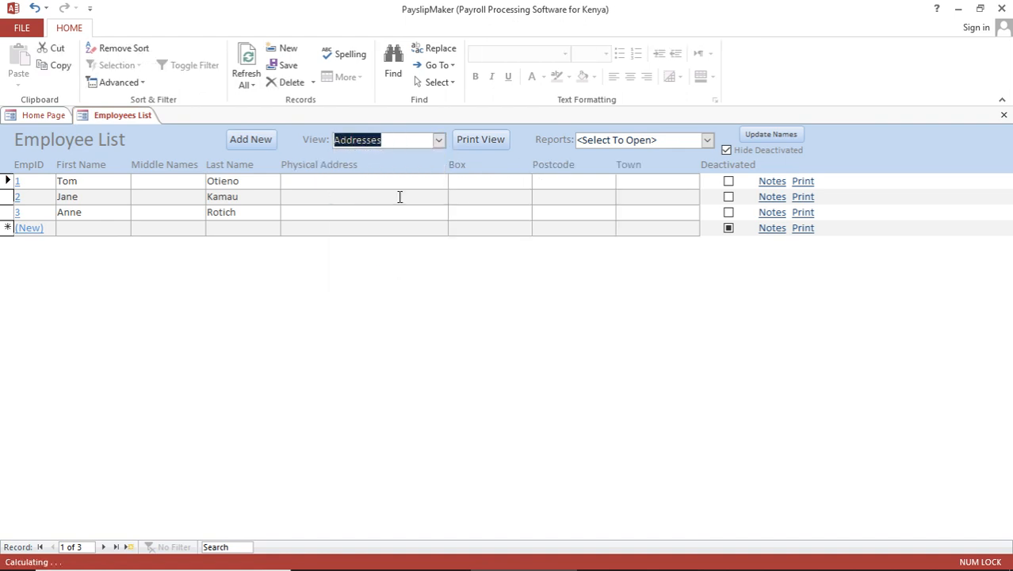
click(438, 140)
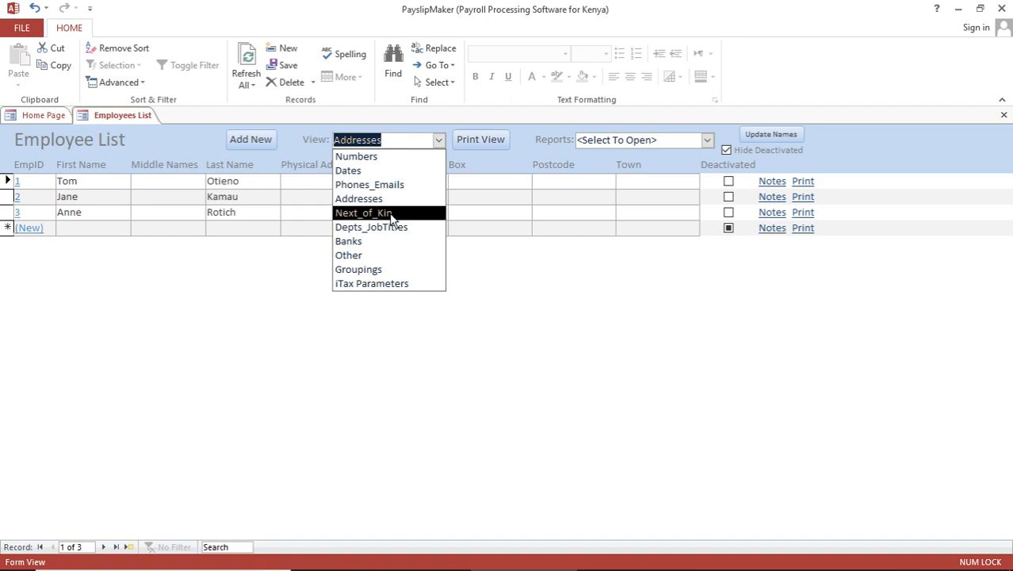
click(392, 213)
click(439, 141)
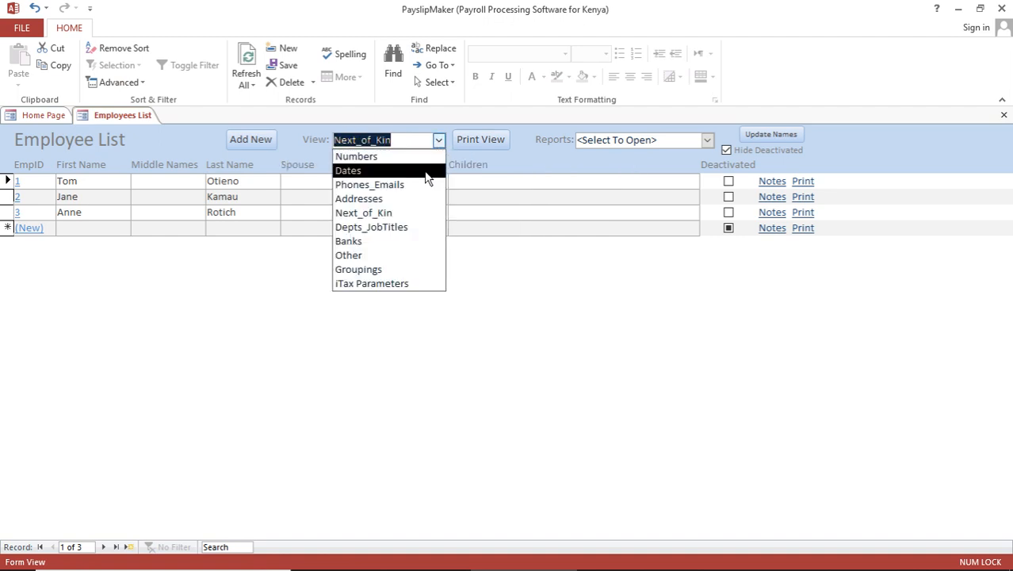
click(407, 227)
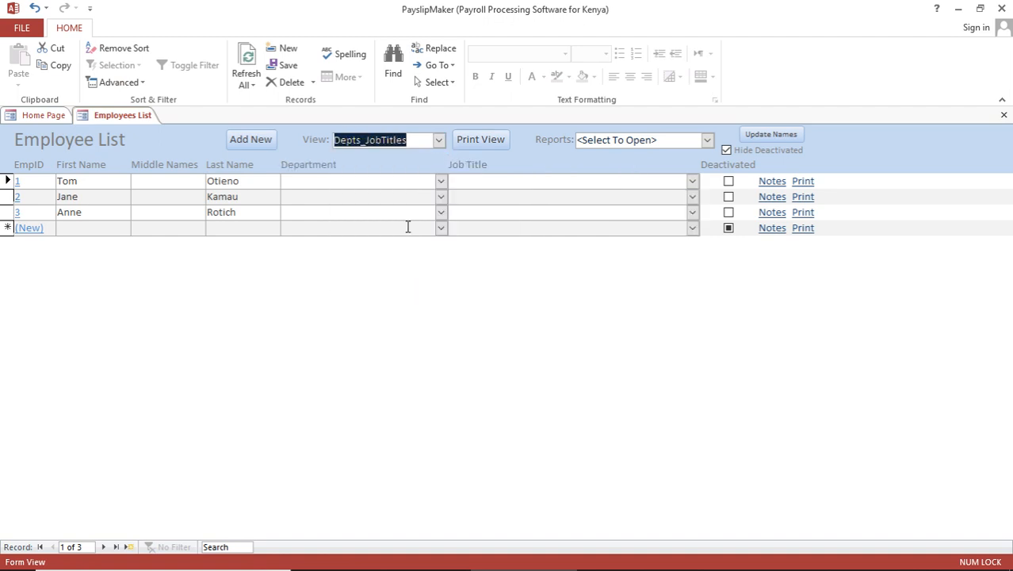
click(378, 181)
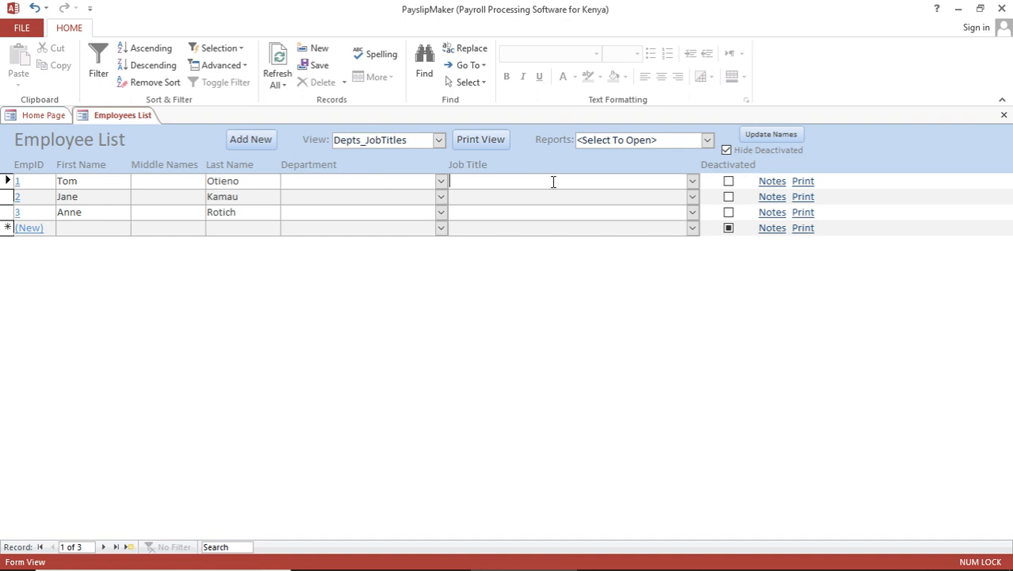
click(441, 182)
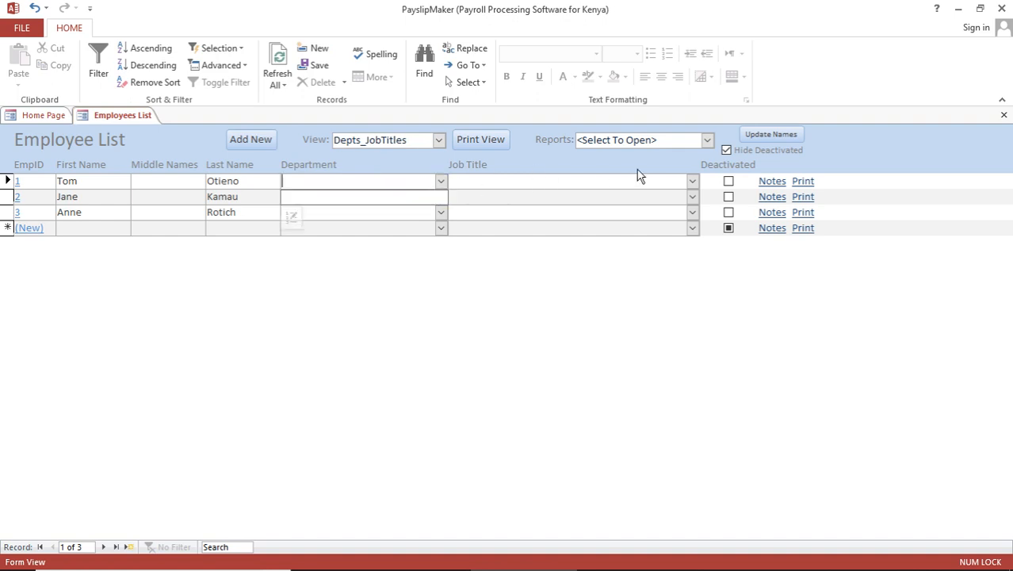
- Create the departments Accounts, Admin, Sales and Production
click(692, 183)
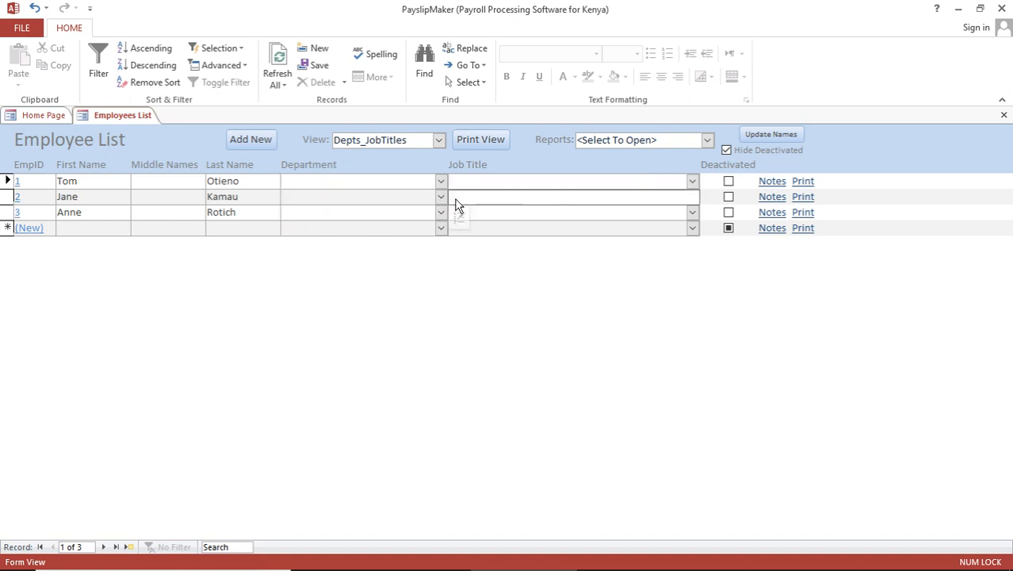
click(394, 182)
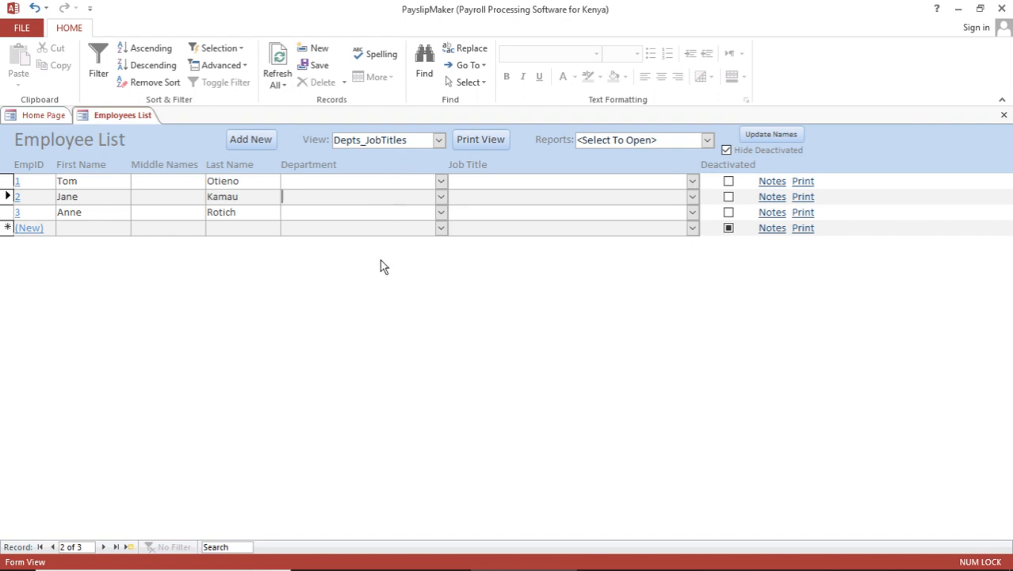
double_click(360, 199)
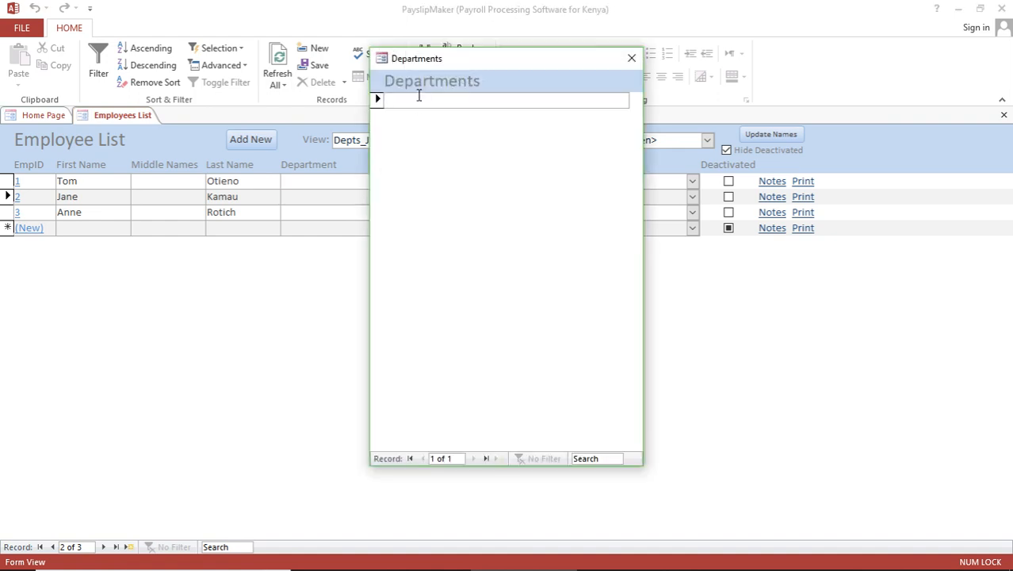
text(Accounts)
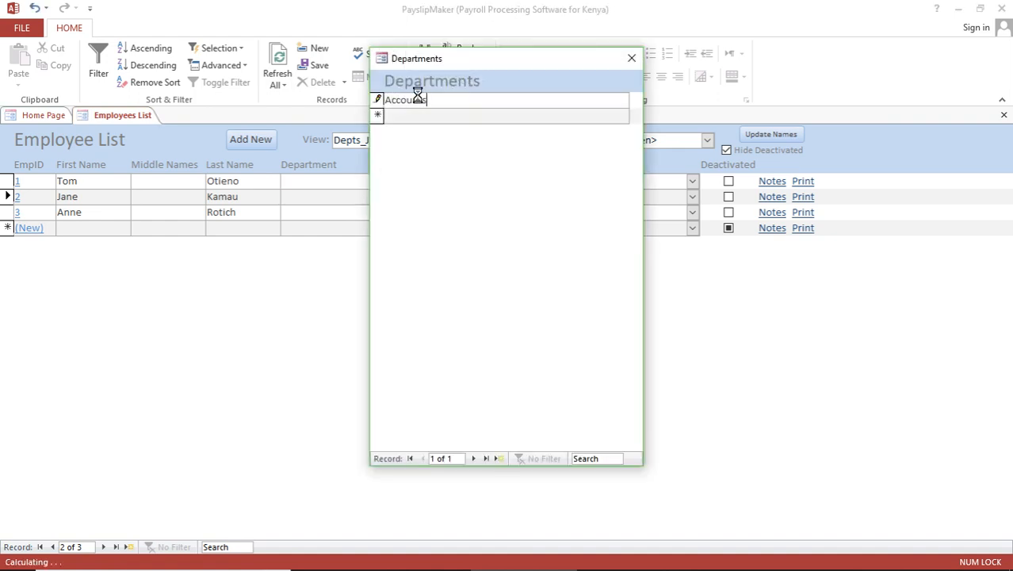
key(Return)
text(Admin)
key(Return)
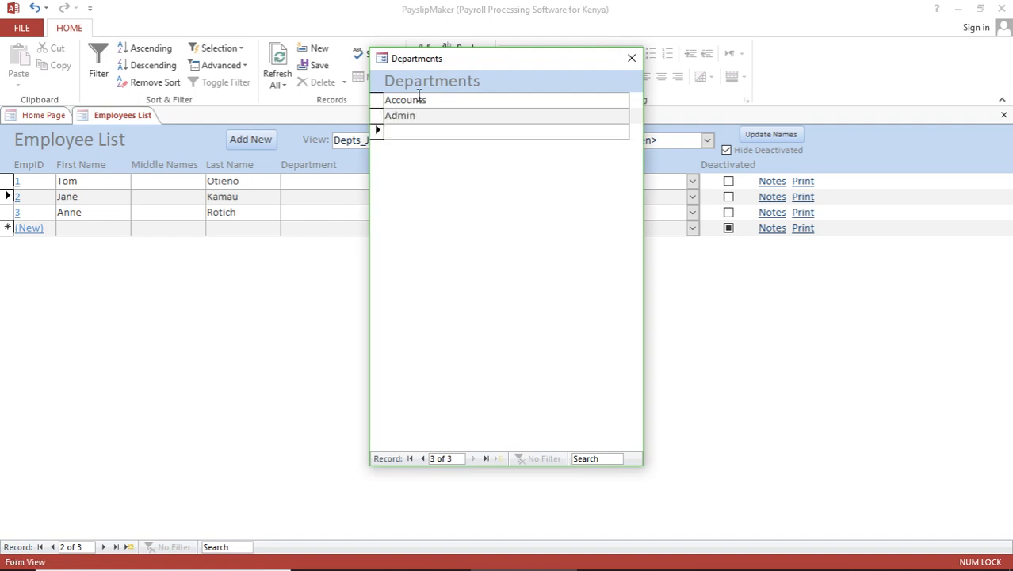
text(Sales)
key(Return)
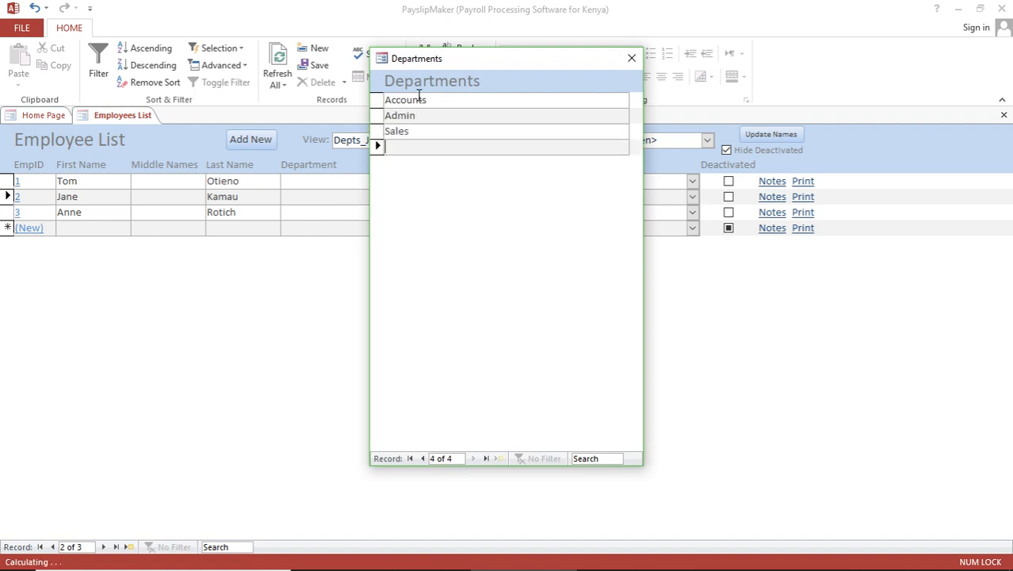
text(Production)
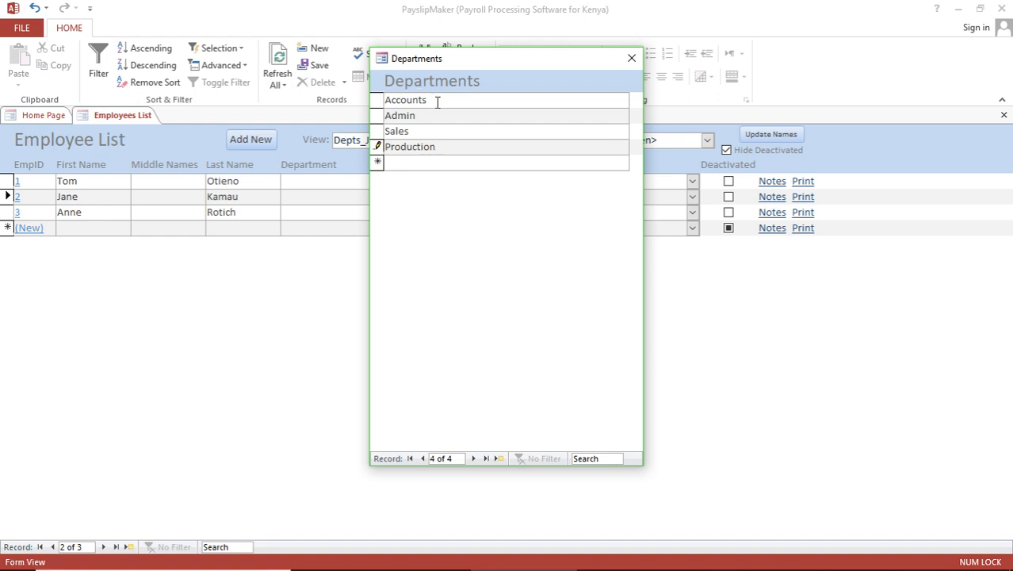
click(631, 58)
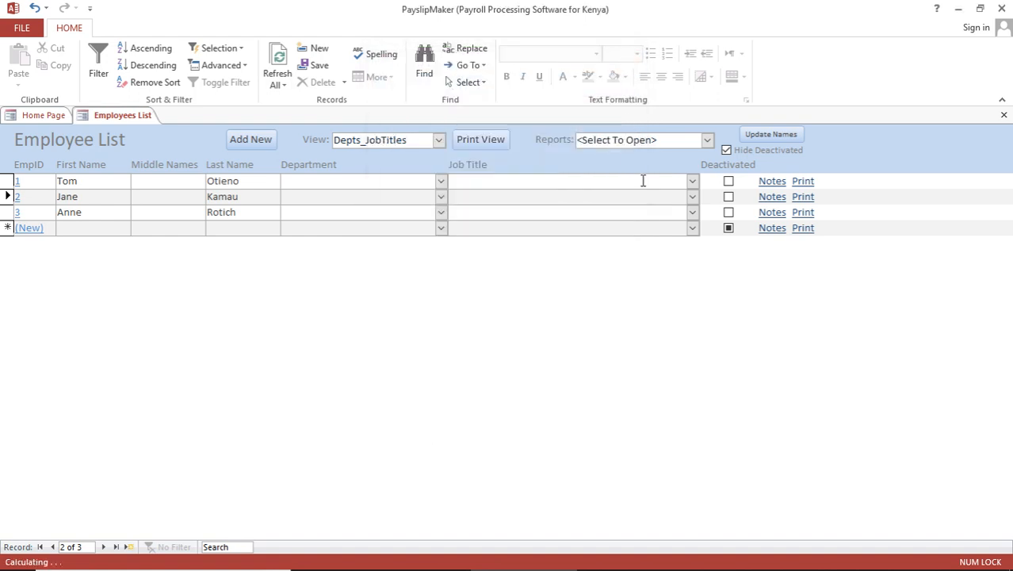
- Create the job titles Accountant, Secretary and Sales person
double_click(566, 216)
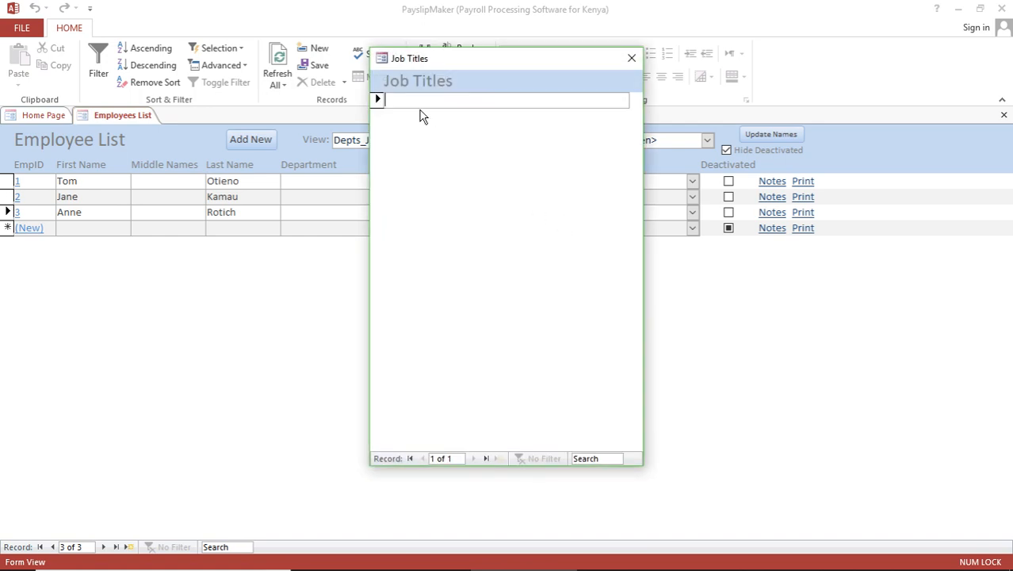
text(Accounta)
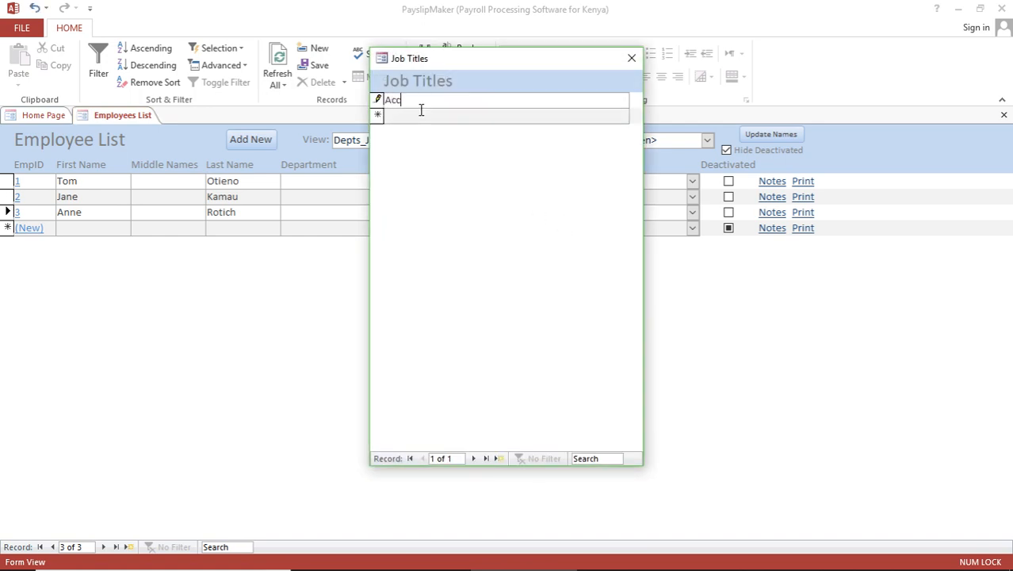
key(BackSpace)
key(BackSpace)
key(BackSpace)
key(BackSpace)
key(BackSpace)
text(ountant)
key(Return)
text(Secr)
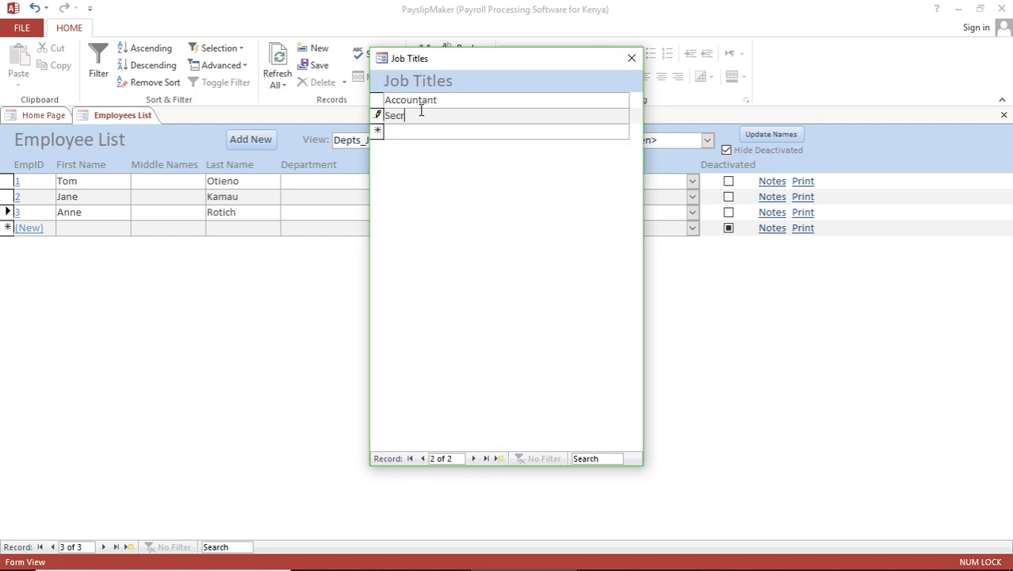
text(etary)
key(Return)
text(Sales)
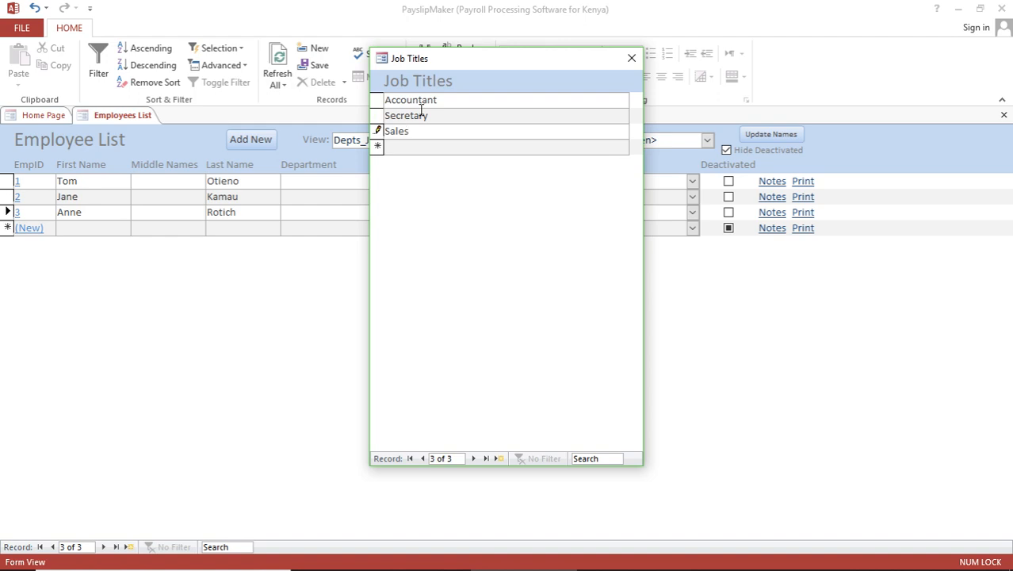
text( person)
click(632, 58)
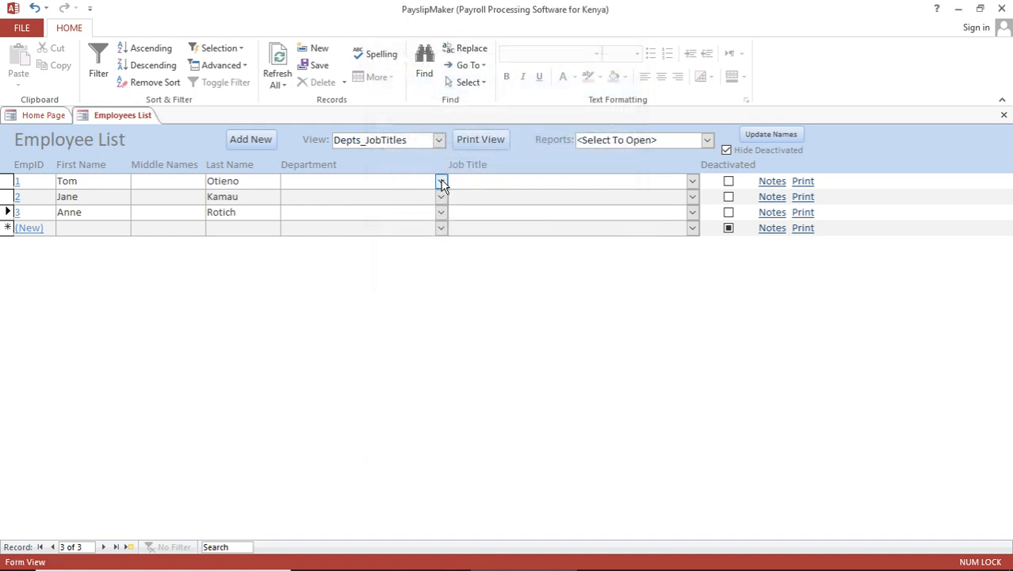
- Assign the first employee to the Accounts department with job title Accountant
click(441, 181)
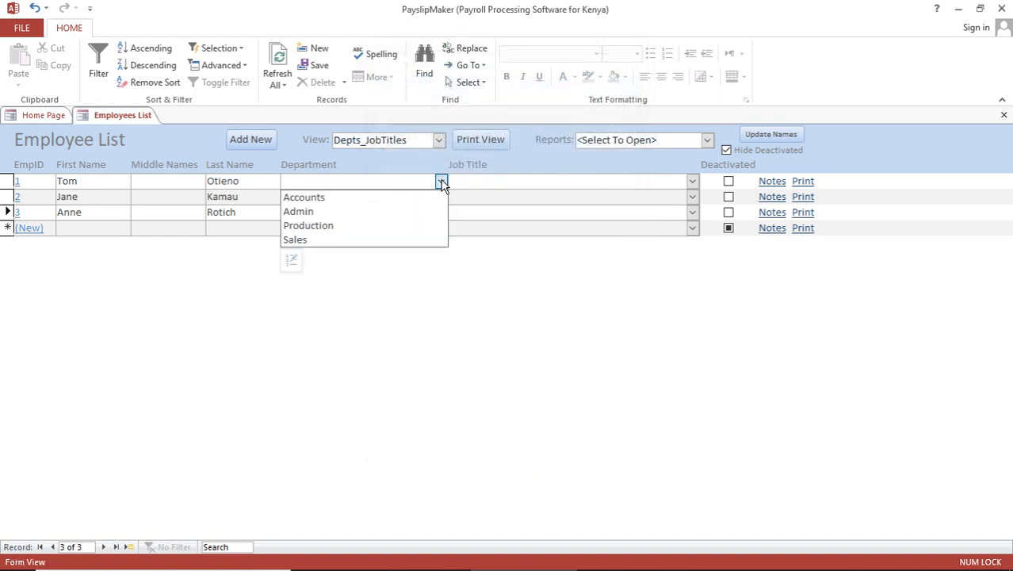
click(366, 198)
click(693, 183)
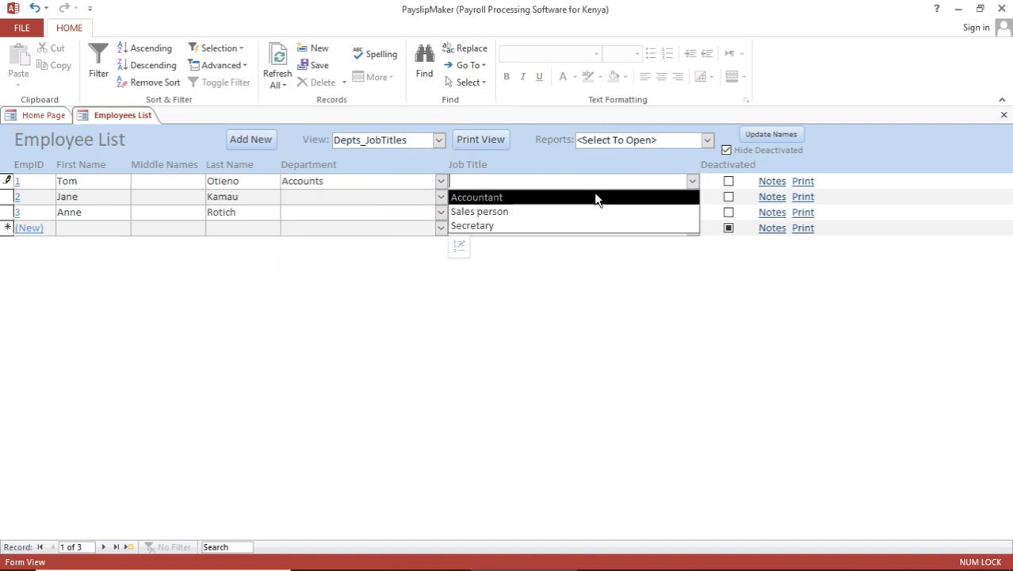
click(582, 197)
click(408, 196)
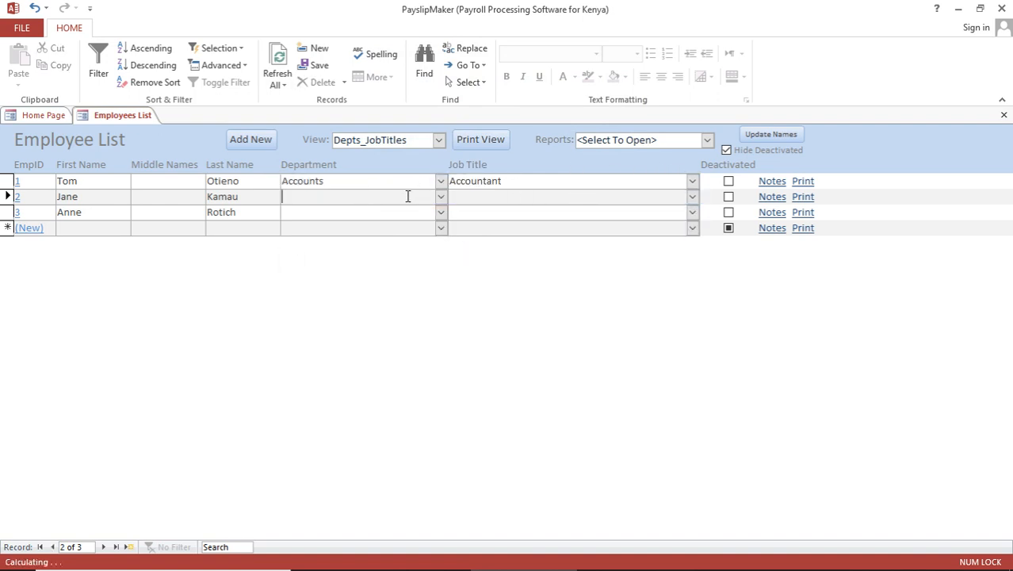
click(442, 183)
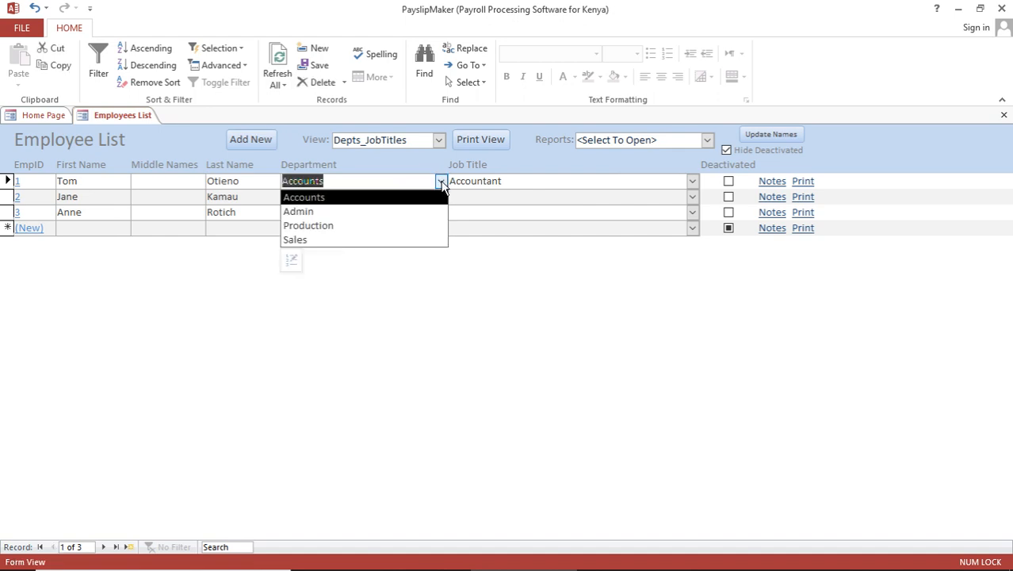
click(532, 181)
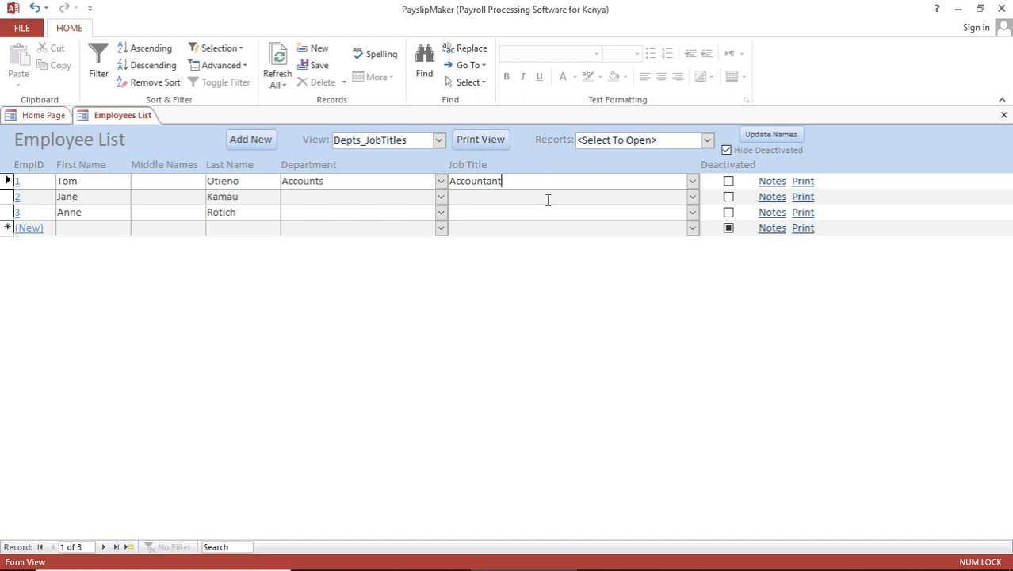
double_click(547, 212)
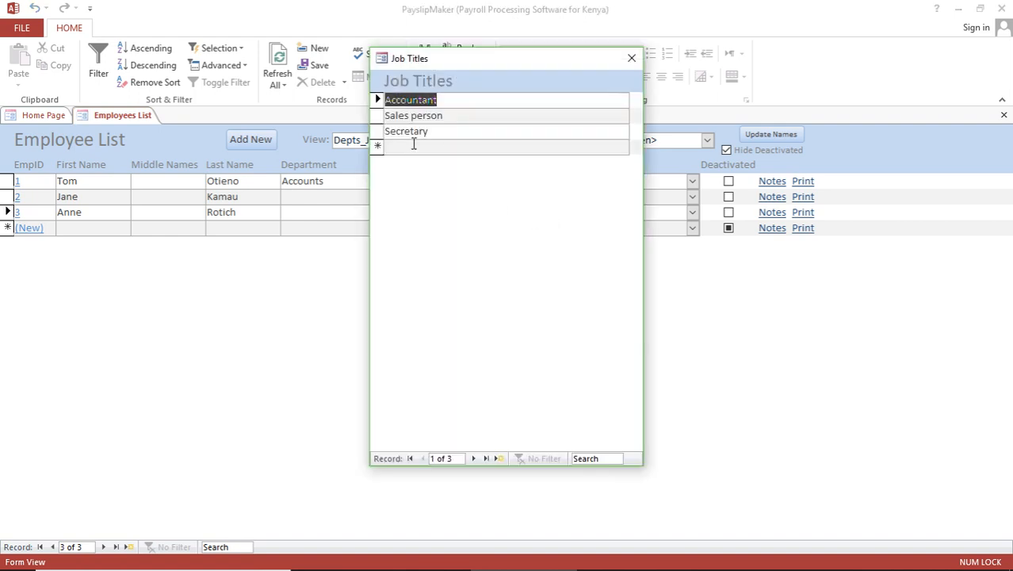
- Rename the Secretary job title to Admin Assistant and close the Job Titles list
click(413, 146)
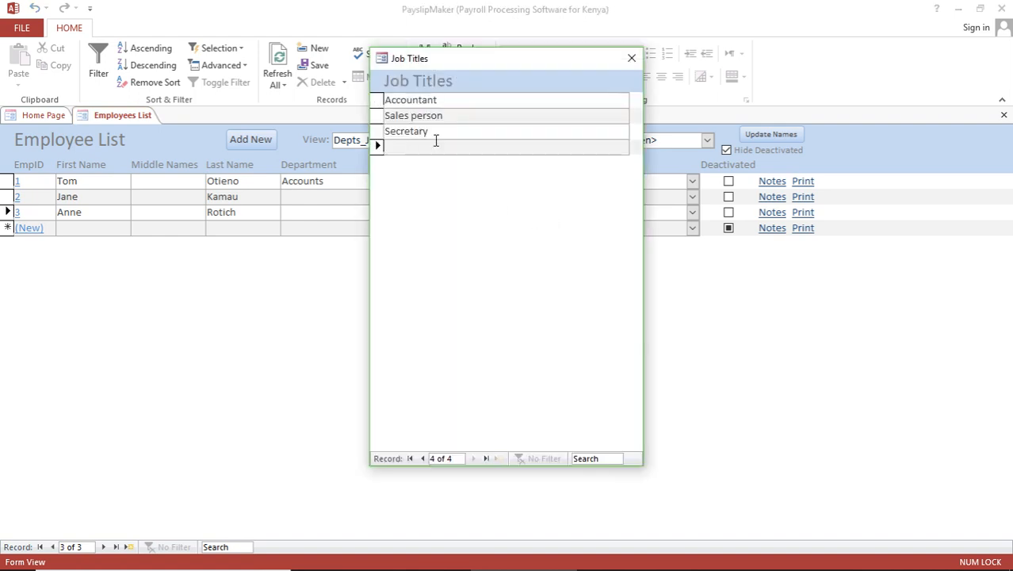
click(436, 131)
key(BackSpace)
key(BackSpace)
key(BackSpace)
key(BackSpace)
key(BackSpace)
key(BackSpace)
key(BackSpace)
key(BackSpace)
text(Admin ASsis)
key(BackSpace)
key(BackSpace)
key(BackSpace)
key(BackSpace)
text(ssistant)
key(Return)
click(632, 58)
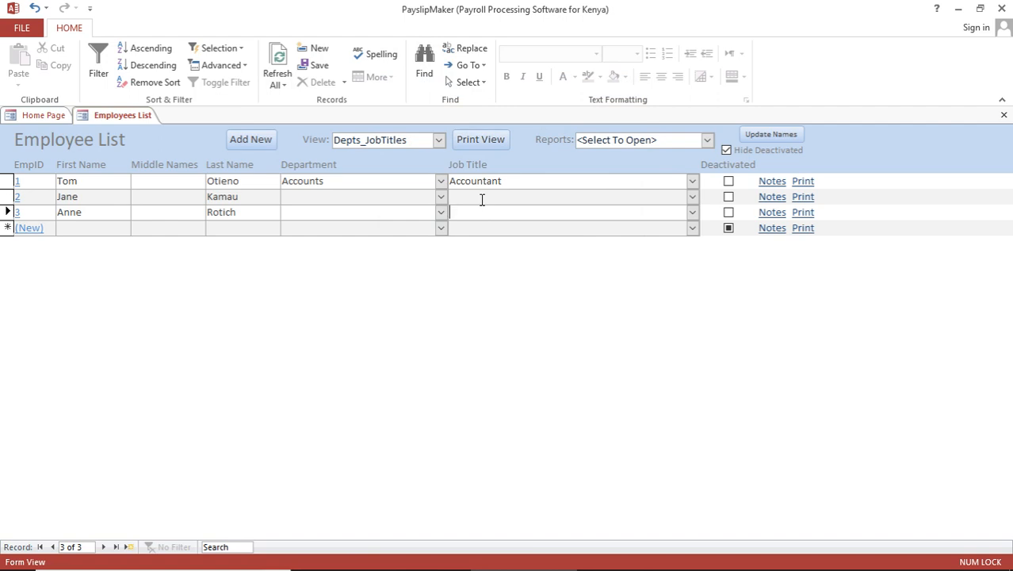
- Switch to the Banks view and set the first employee's bank to Co-op Bank Of (K) Ltd. (Coop)
click(439, 140)
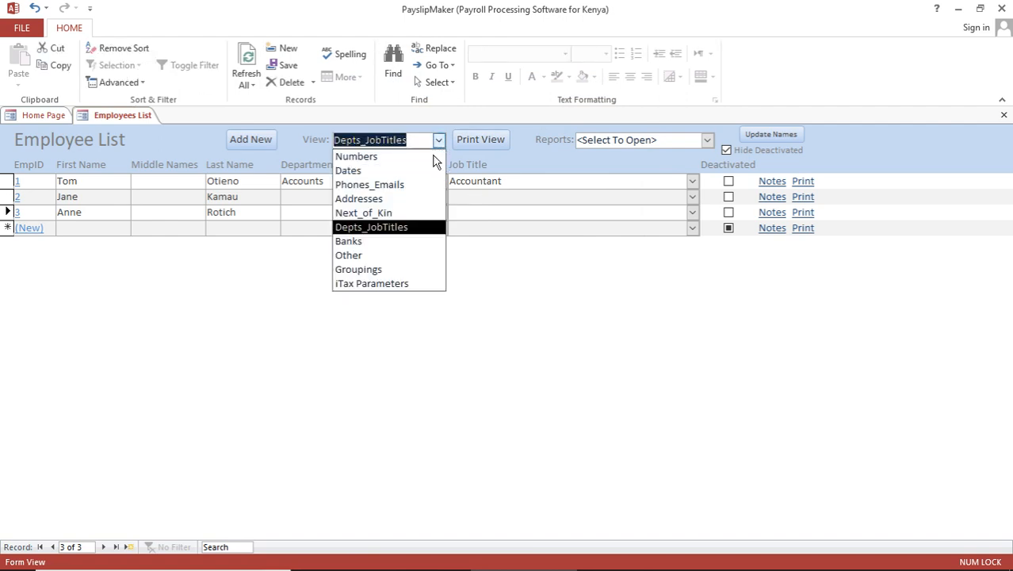
click(380, 247)
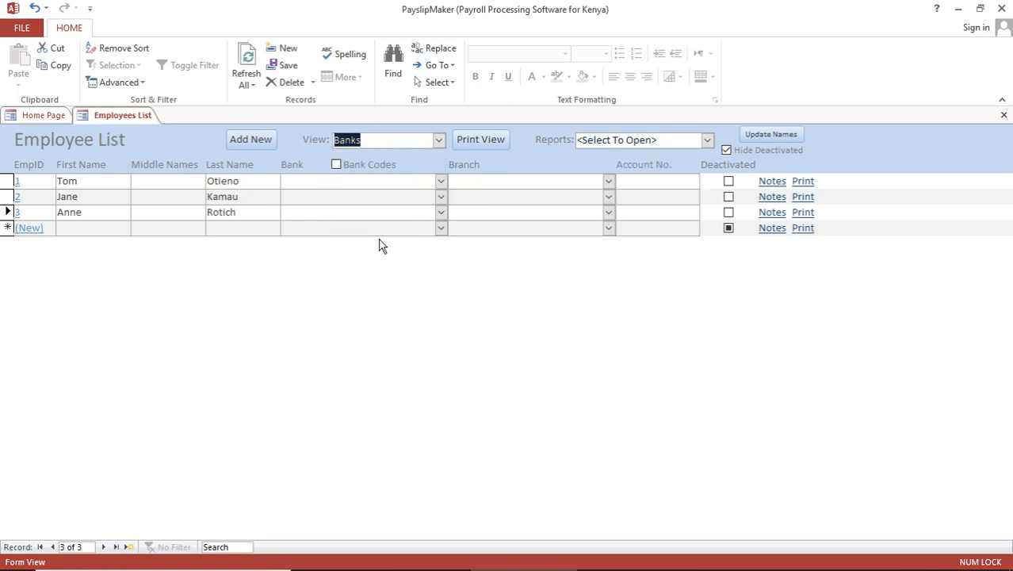
click(442, 184)
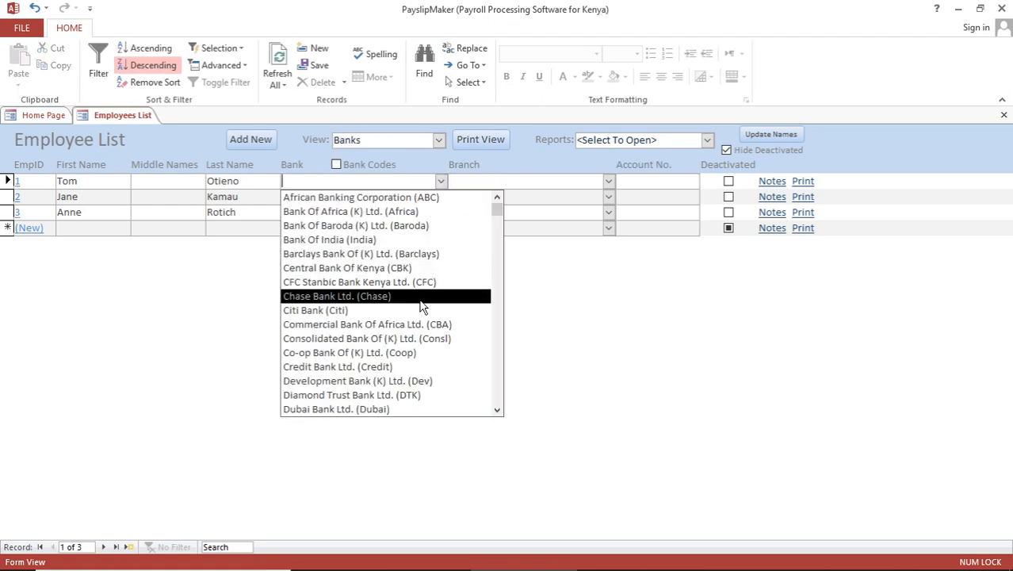
click(407, 358)
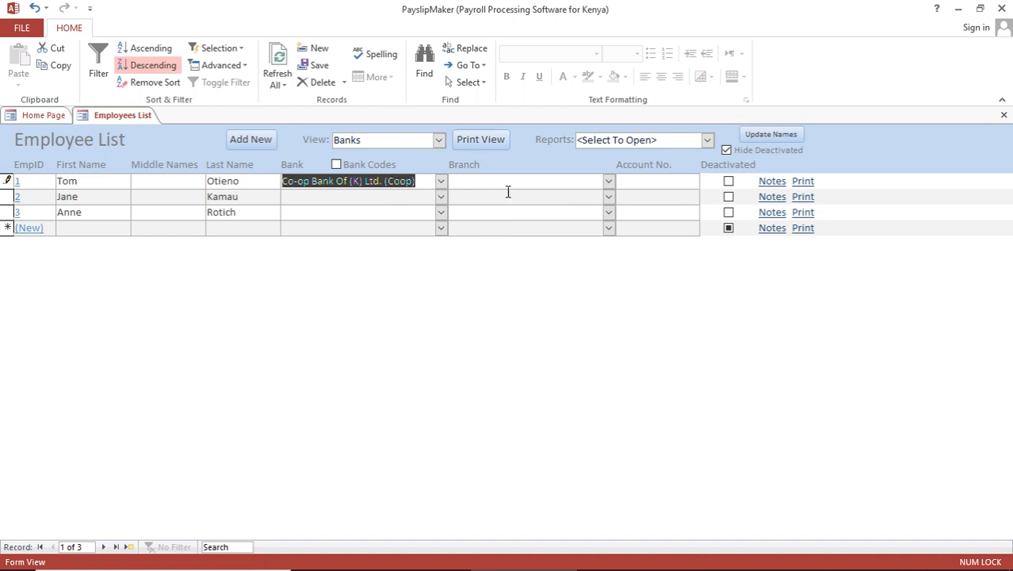
- Set the branch to Coop:Aga Khan Walk and enter the bank account number
click(608, 181)
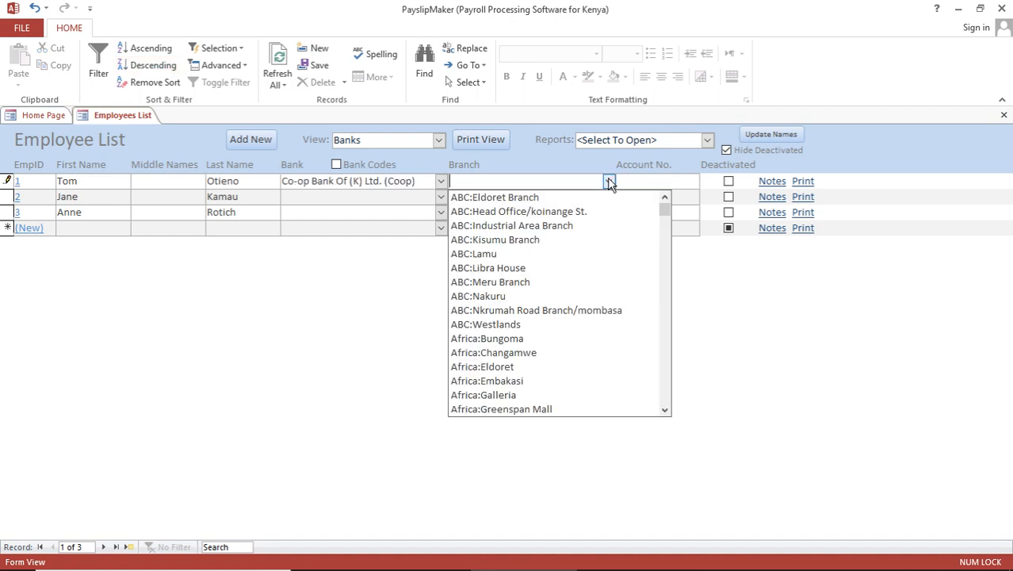
text(coop:Aga Khan Walk)
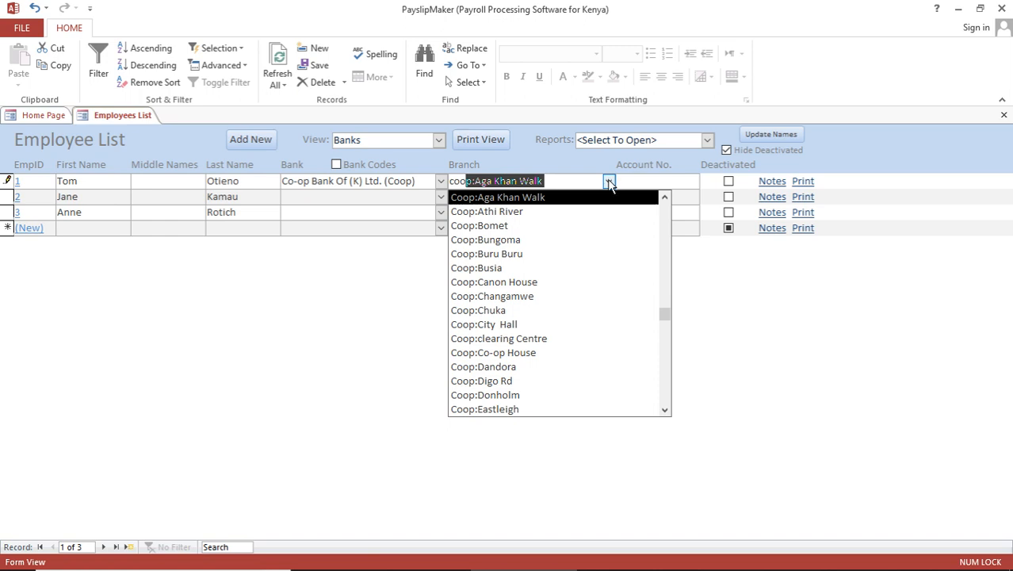
click(554, 198)
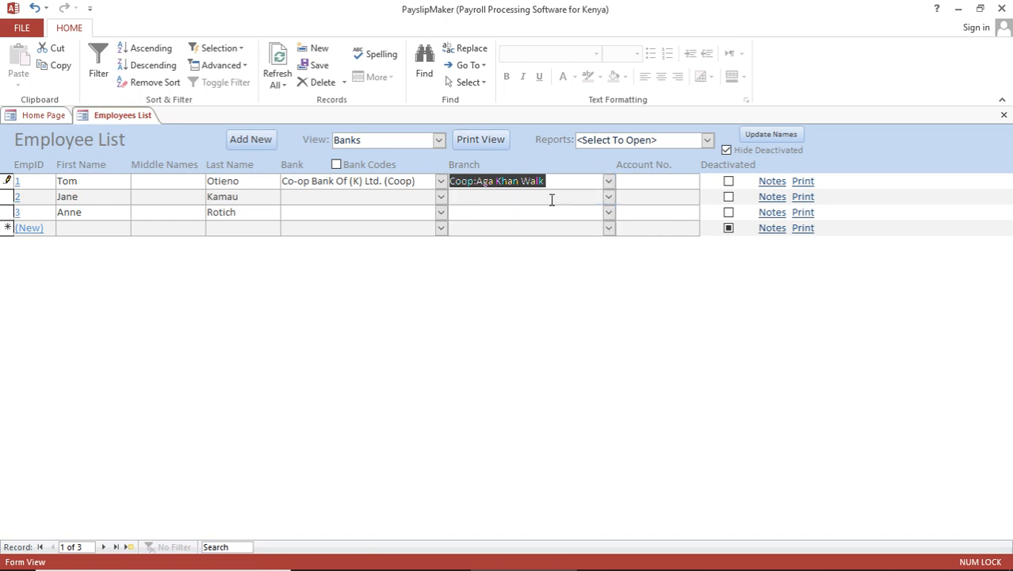
click(631, 184)
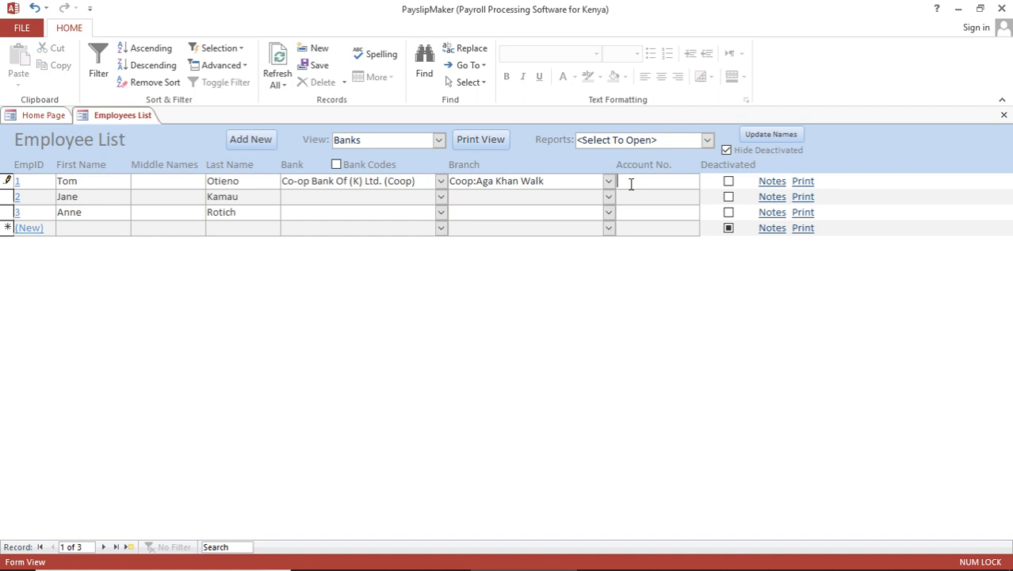
text(235)
click(543, 195)
double_click(529, 180)
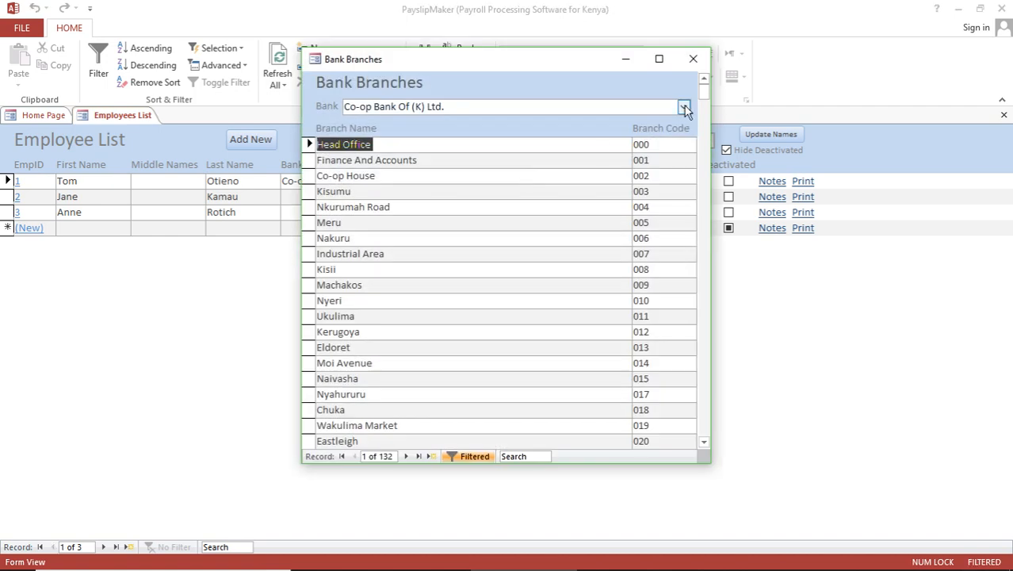
- Add a Co-op Bank branch named testtt with code 300, then close Bank Branches
click(684, 105)
click(501, 125)
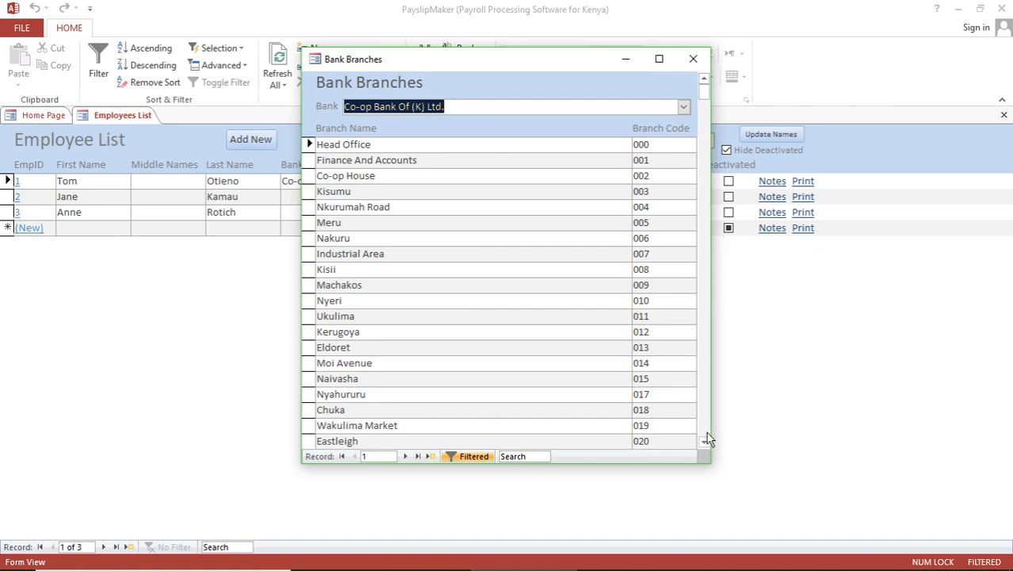
drag(704, 88, 709, 420)
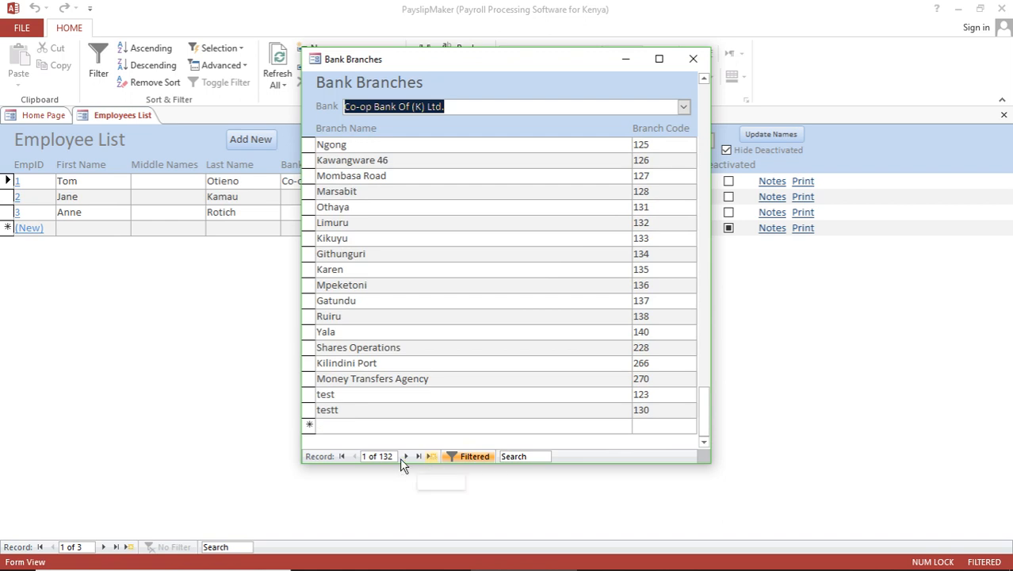
click(331, 426)
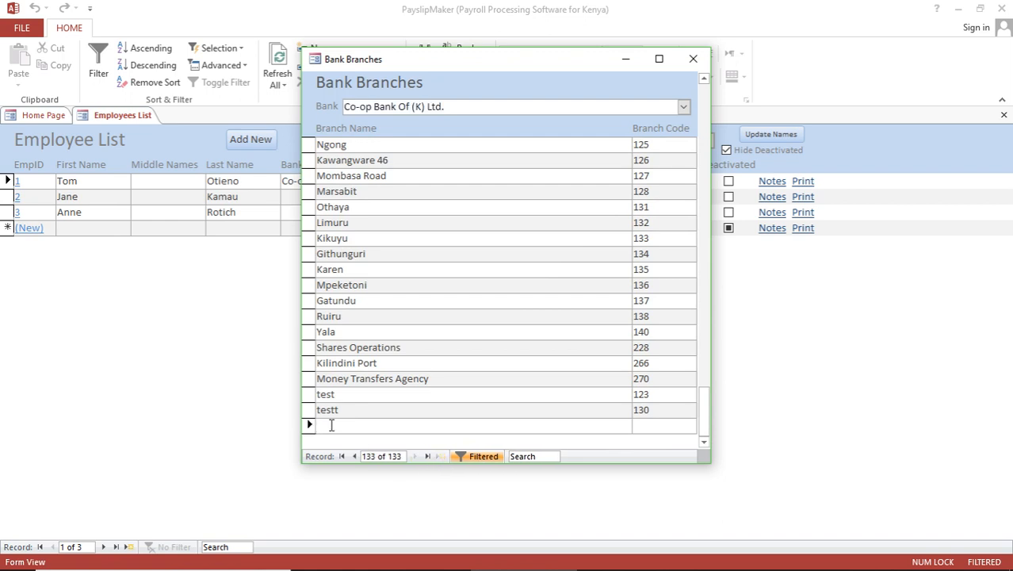
text(tes)
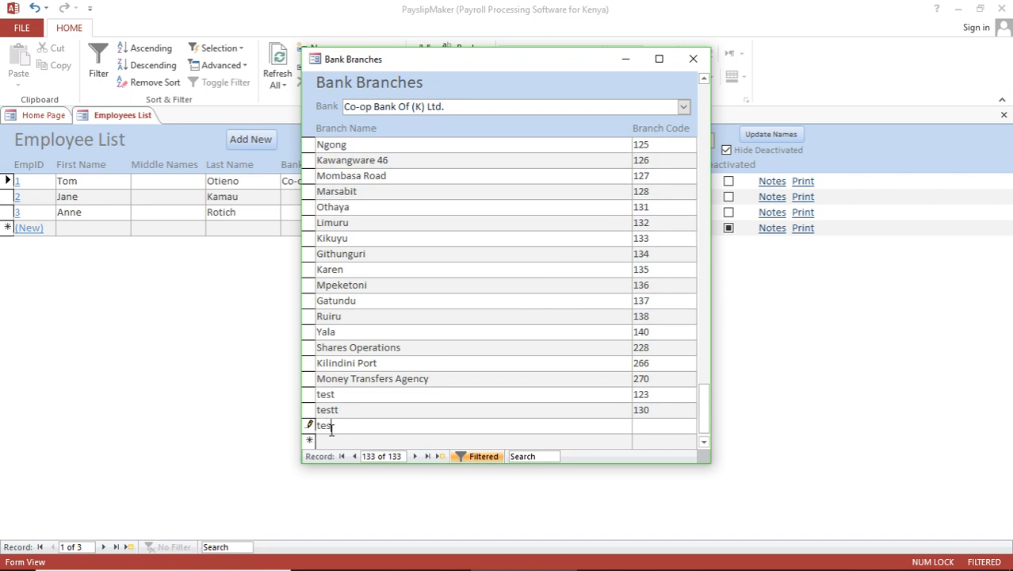
text(t)
text(133)
click(352, 411)
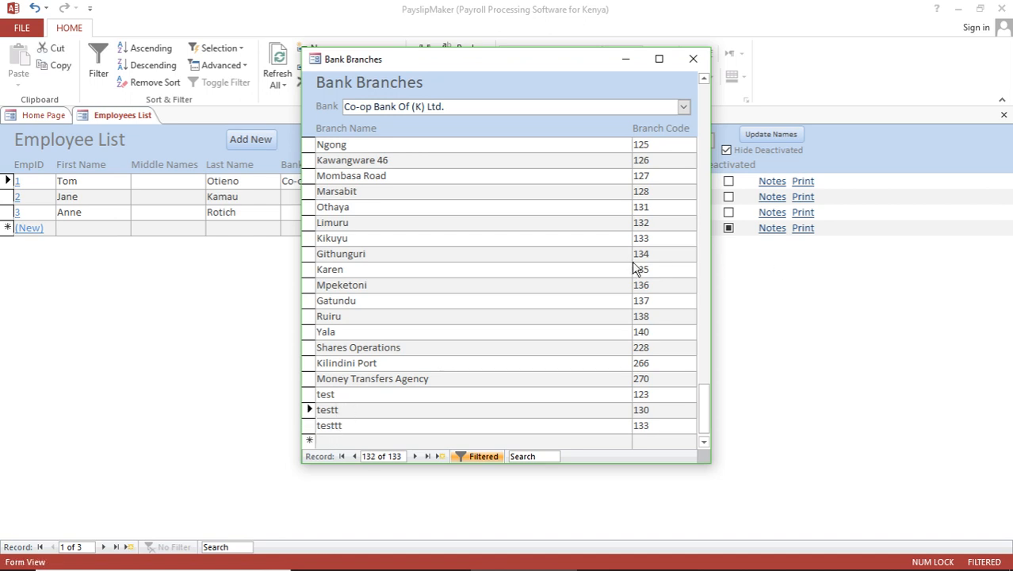
click(657, 425)
key(BackSpace)
key(BackSpace)
text(300)
click(600, 442)
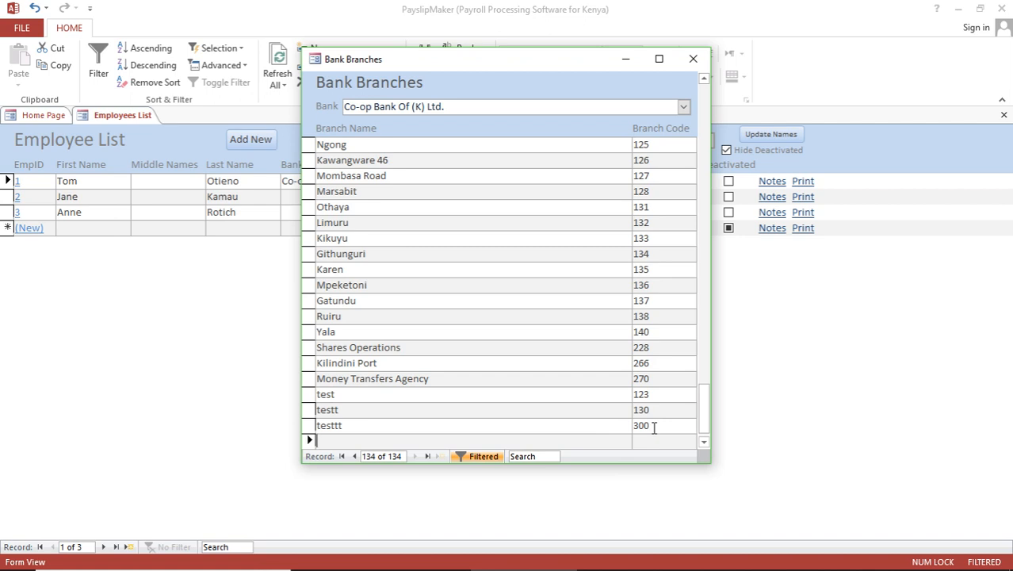
click(693, 58)
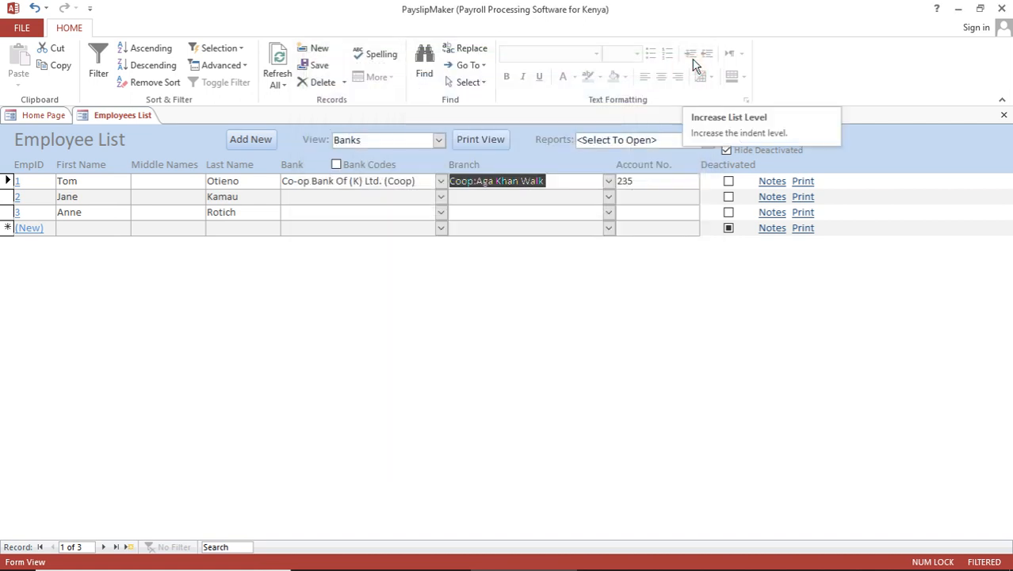
click(608, 182)
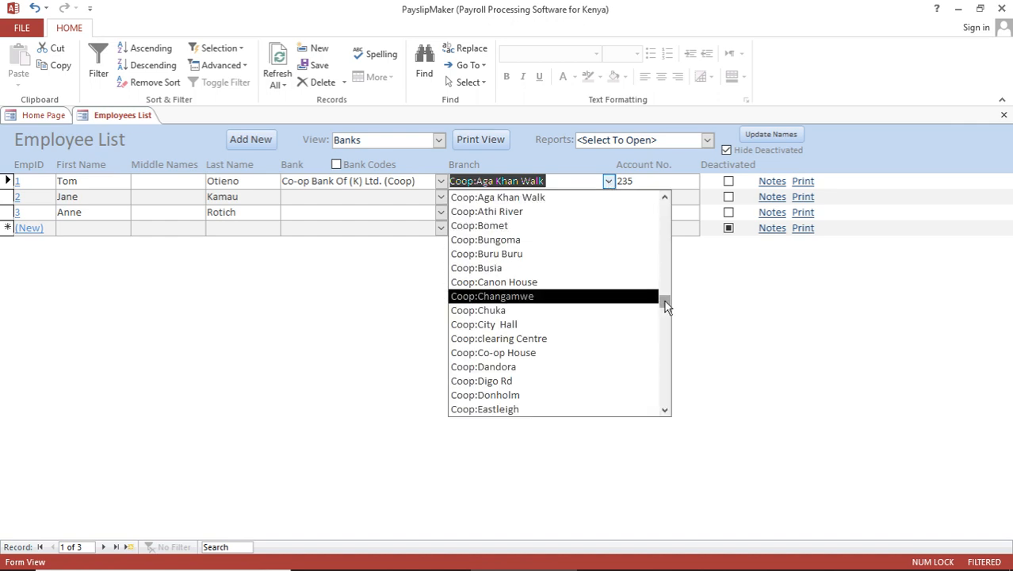
drag(665, 300, 667, 369)
click(666, 357)
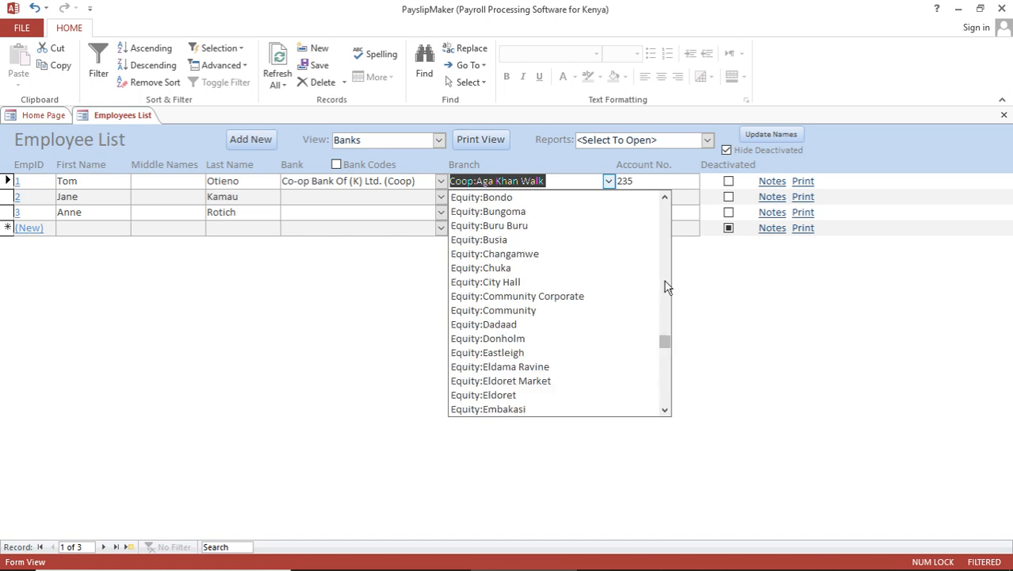
text(coope)
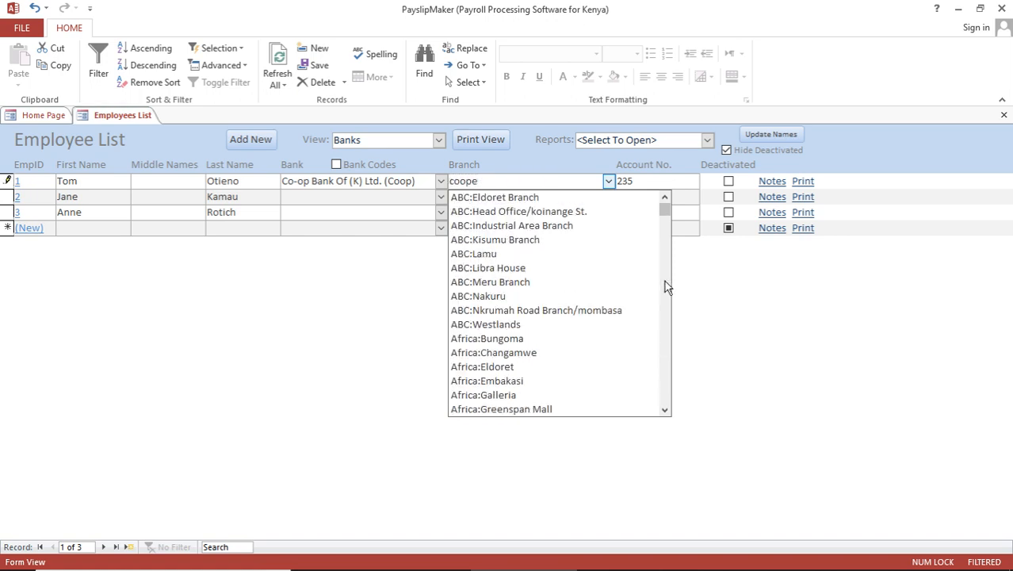
key(BackSpace)
text(:tes)
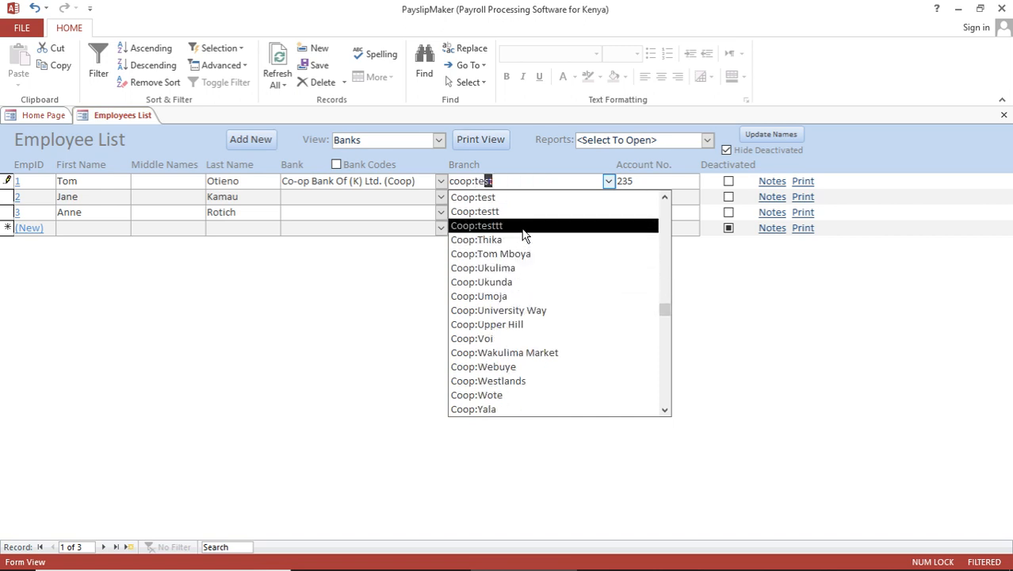
key(Escape)
key(Escape)
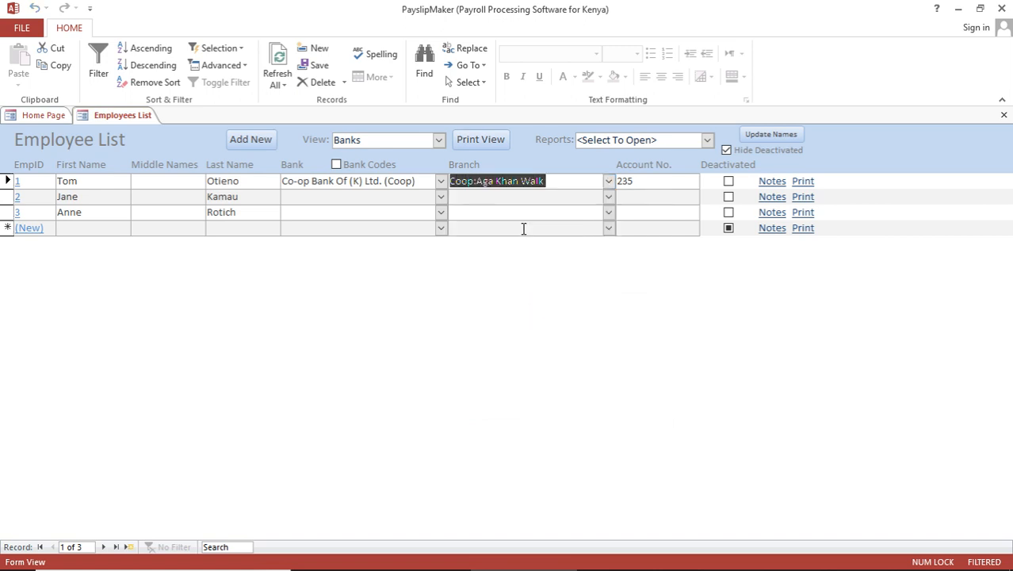
click(485, 195)
click(440, 140)
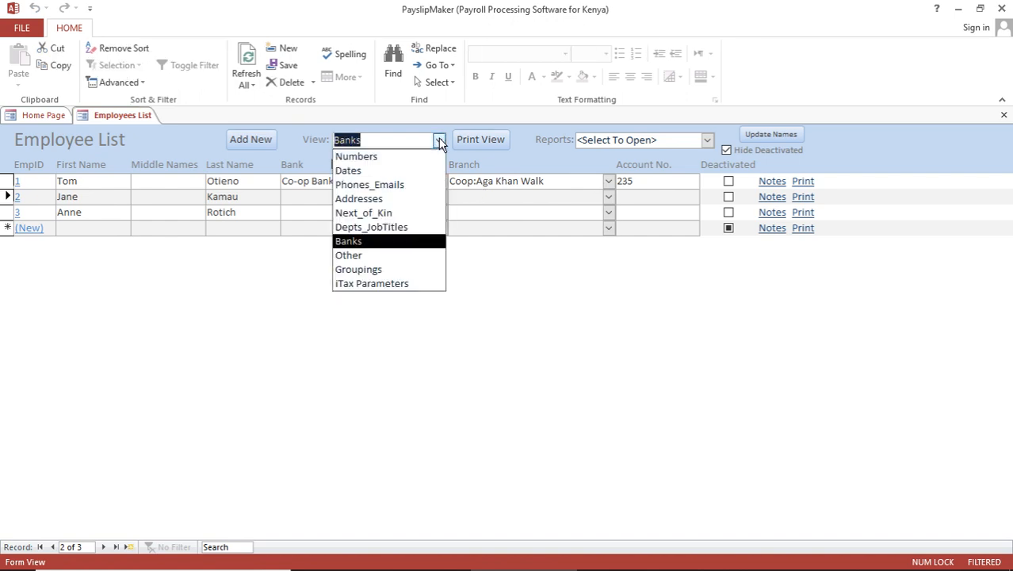
- Switch the Employee List to the Other view, then to the Groupings view
click(368, 256)
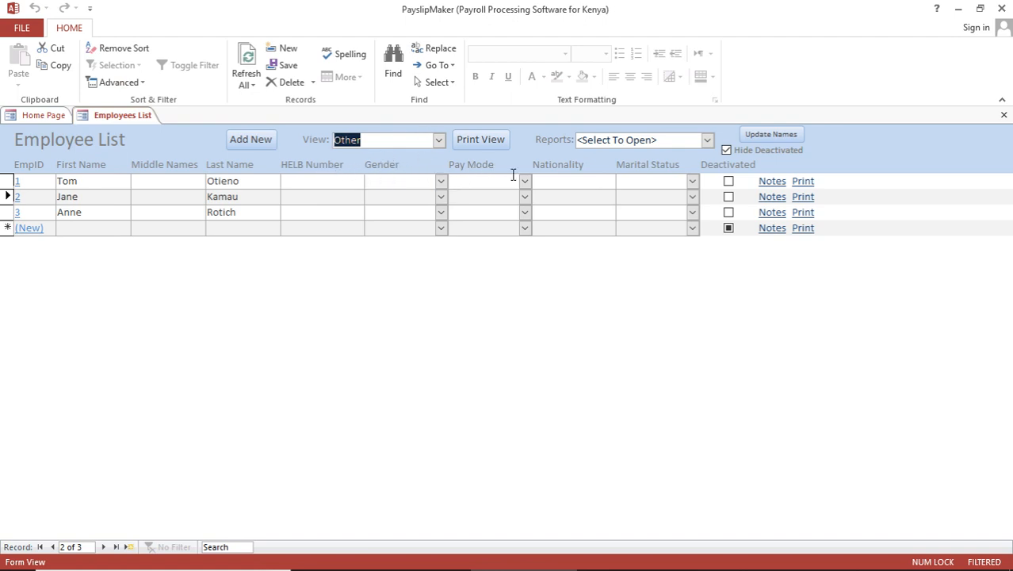
click(439, 140)
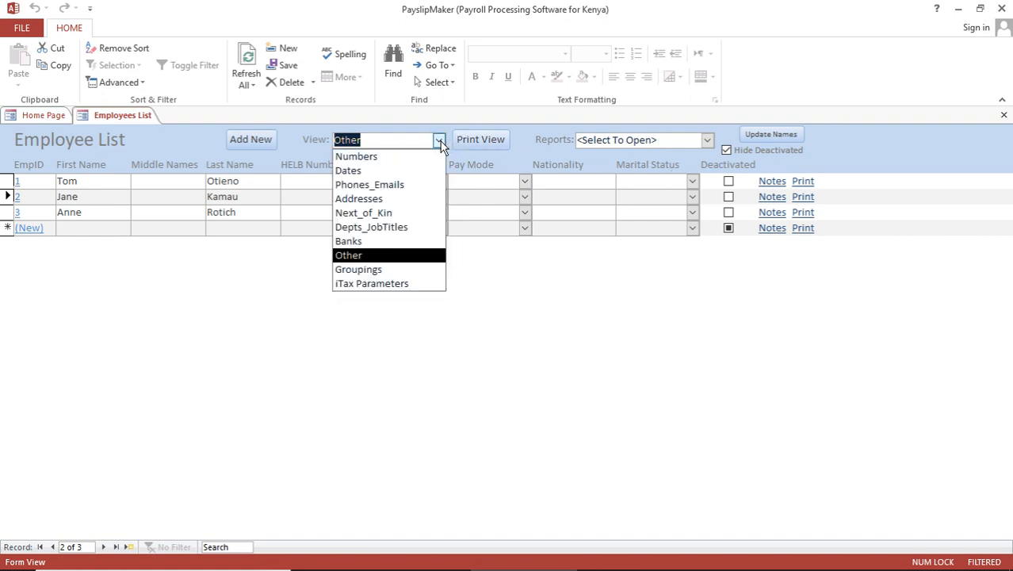
click(377, 271)
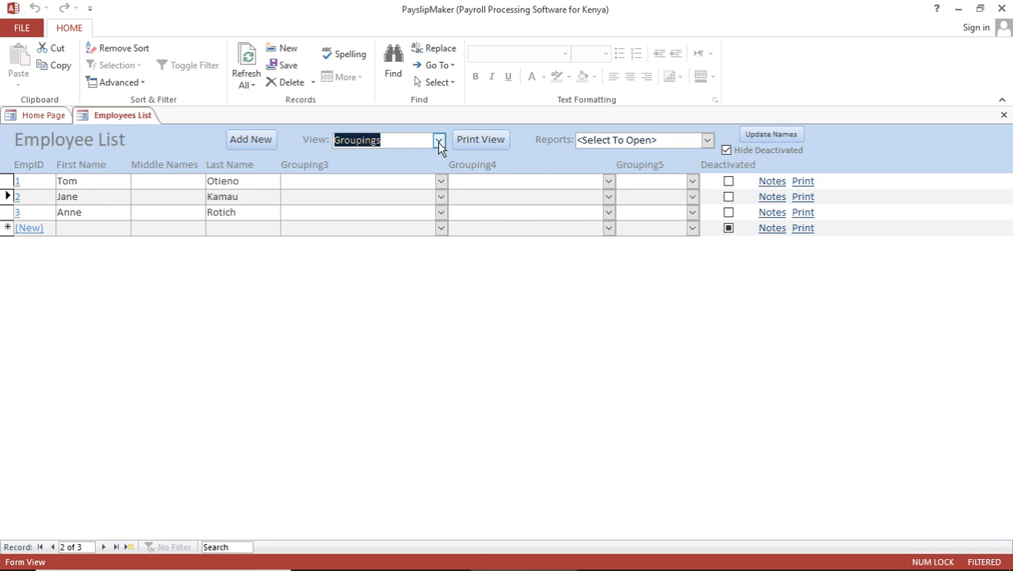
- Select employee 1's row and show the iTax Parameters columns for all employees
click(442, 183)
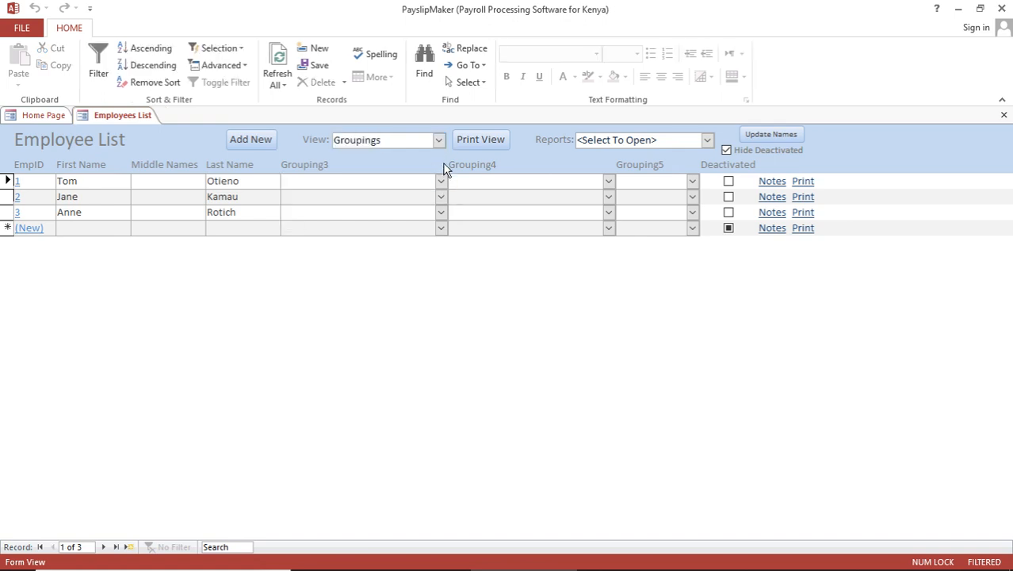
click(439, 140)
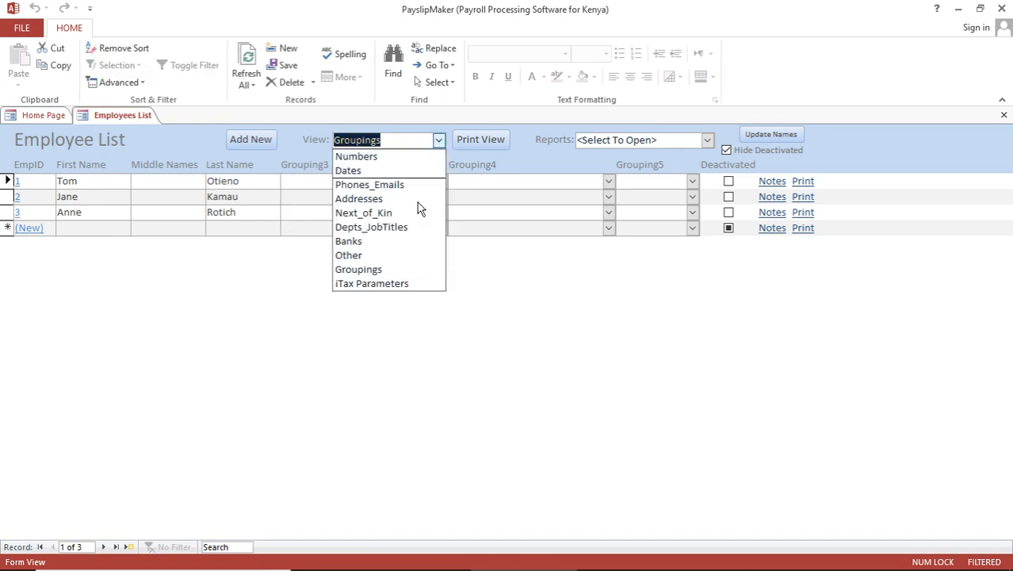
click(400, 284)
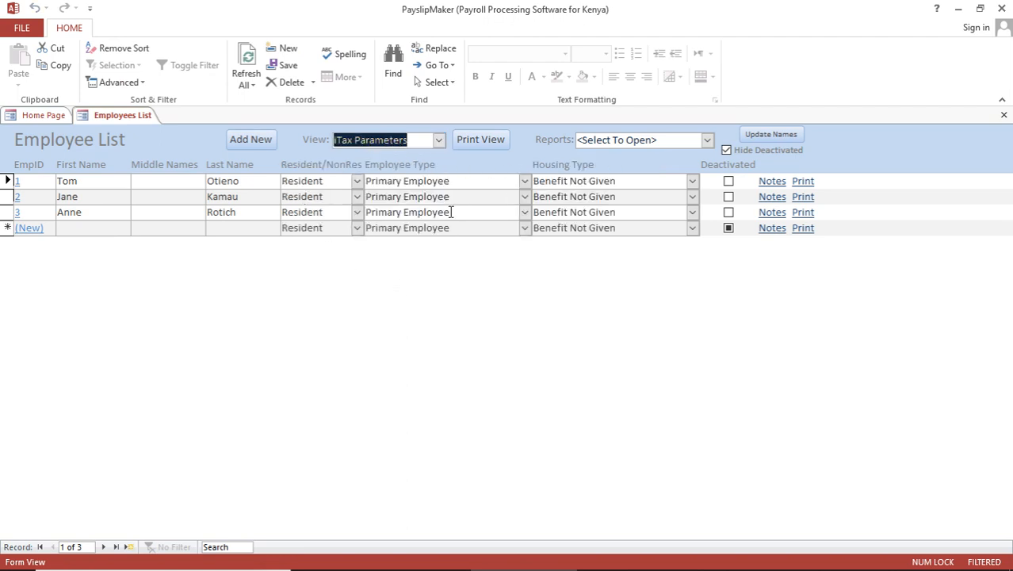
- Check employee 1's residency choices, leave it as Resident, and move to the blank row
click(358, 181)
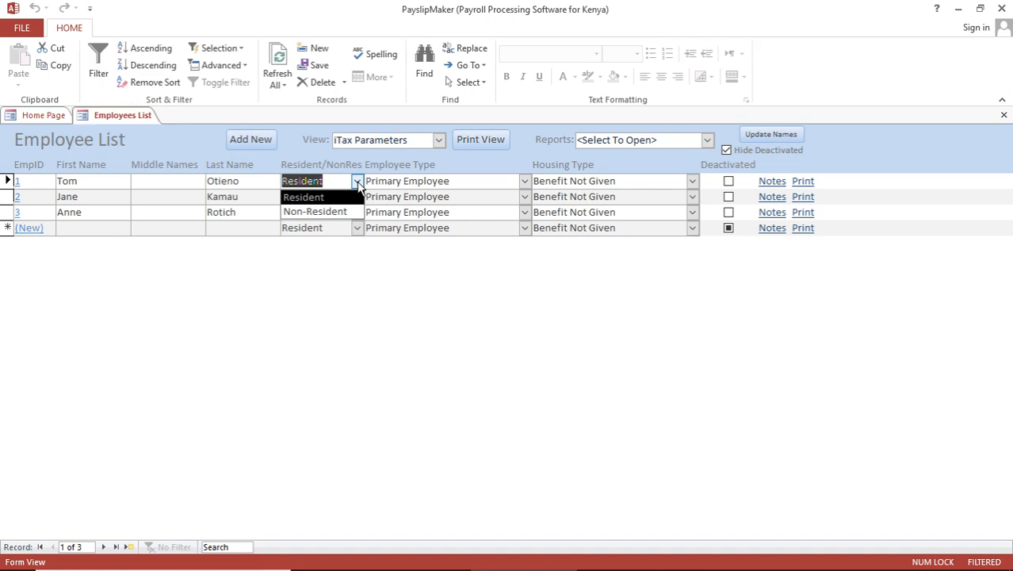
click(358, 181)
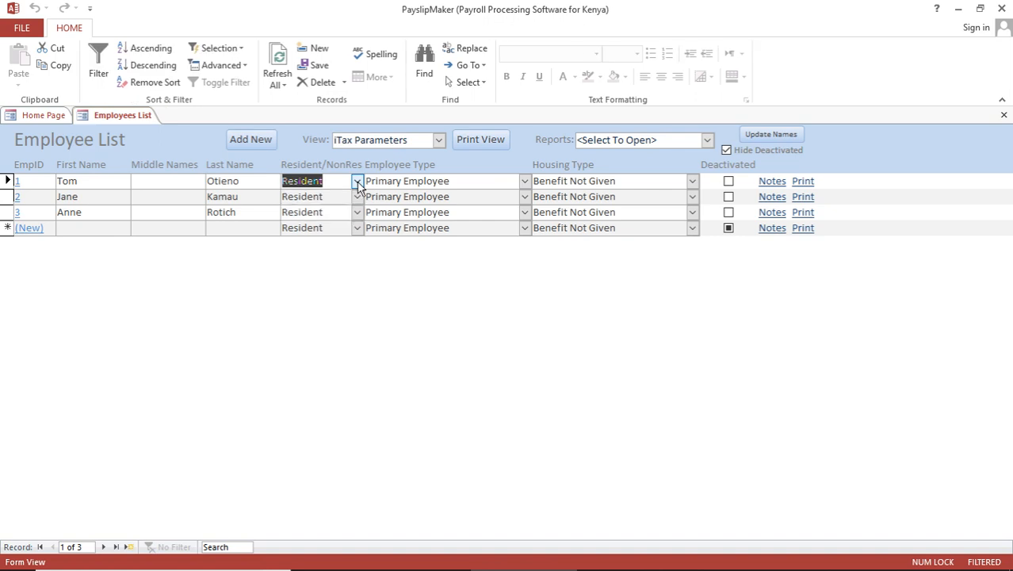
click(245, 229)
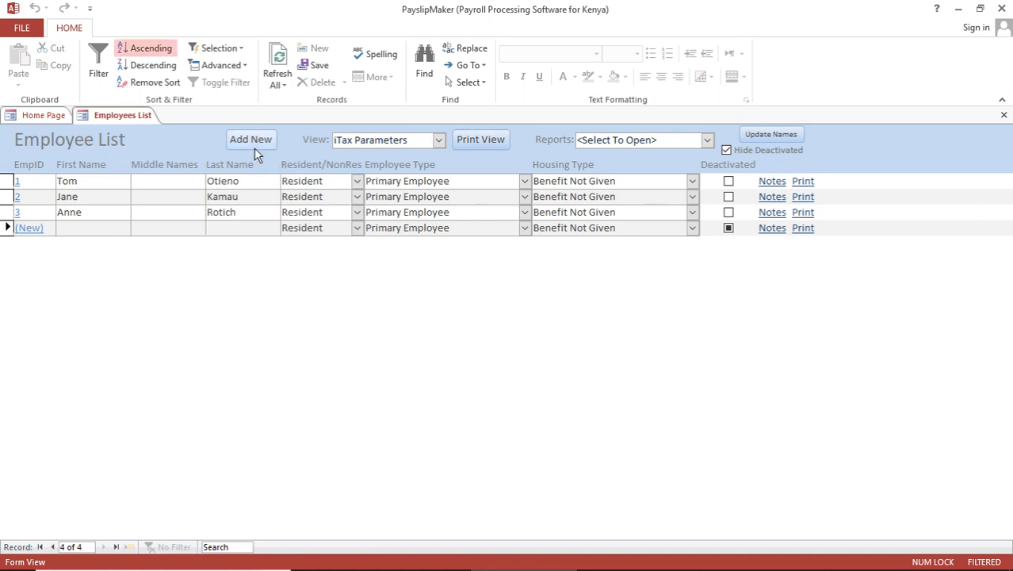
- Switch the Employee List back to the Numbers view and select employee 3's ID Number cell
click(440, 141)
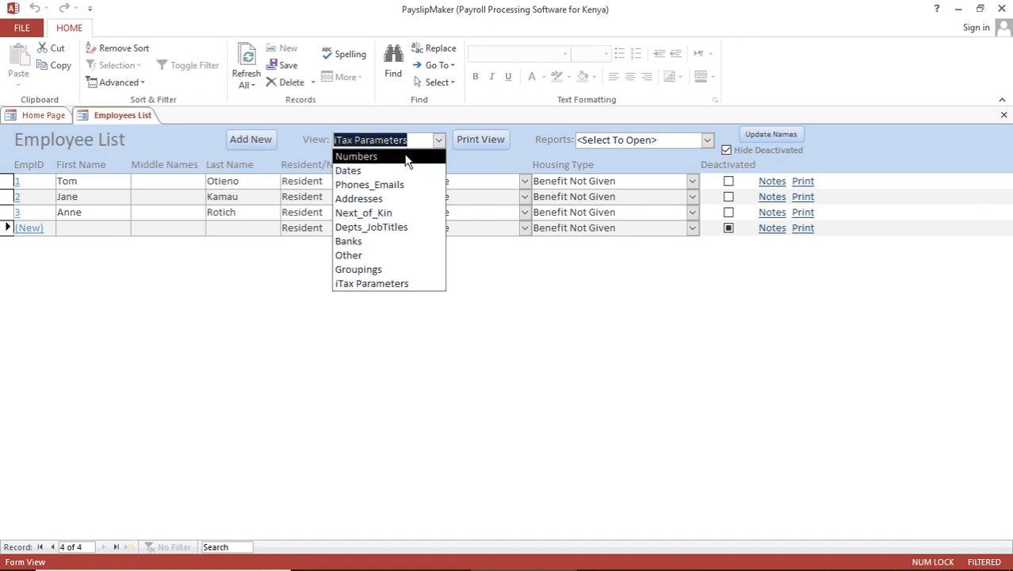
click(405, 157)
click(305, 212)
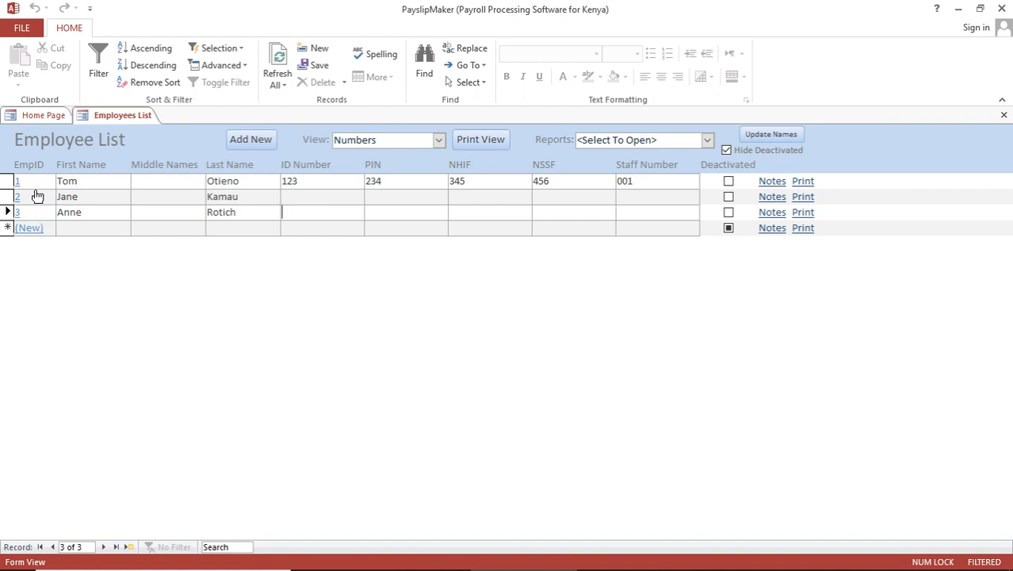
- In employee 1's details form, enter the town and physical address, then close the form
click(17, 182)
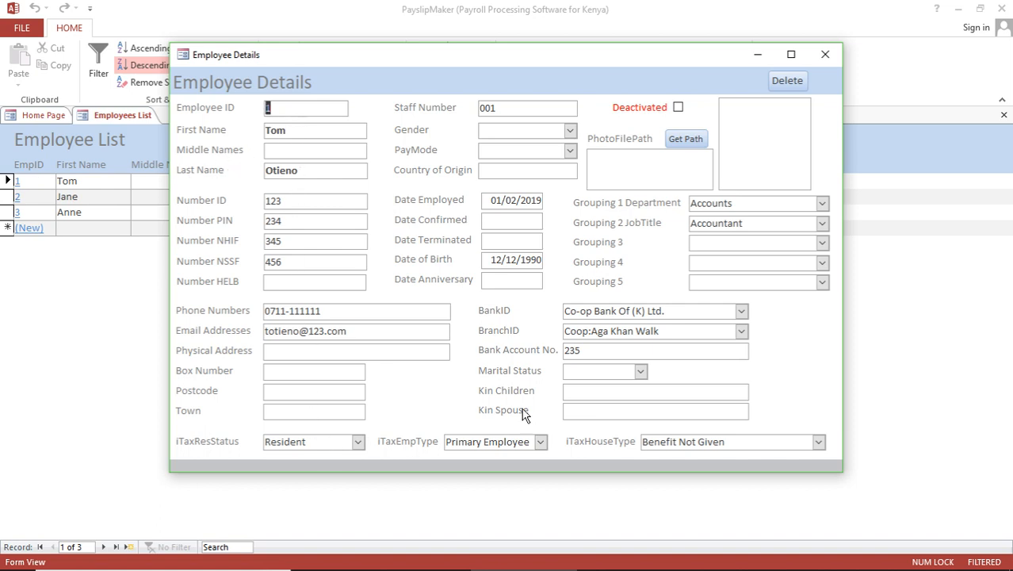
click(282, 370)
text(Nairobi)
text(Korarock)
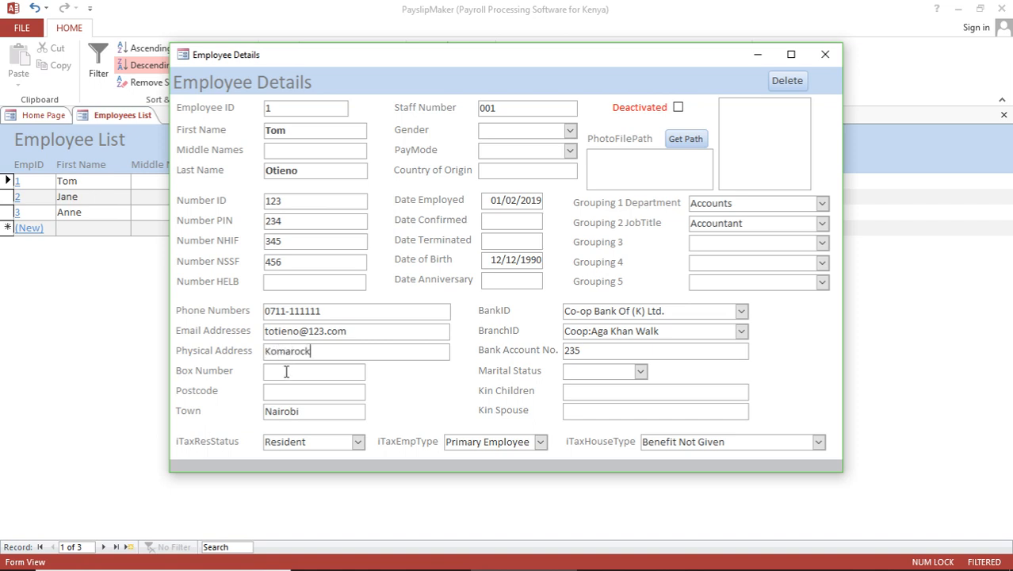
click(287, 369)
click(826, 55)
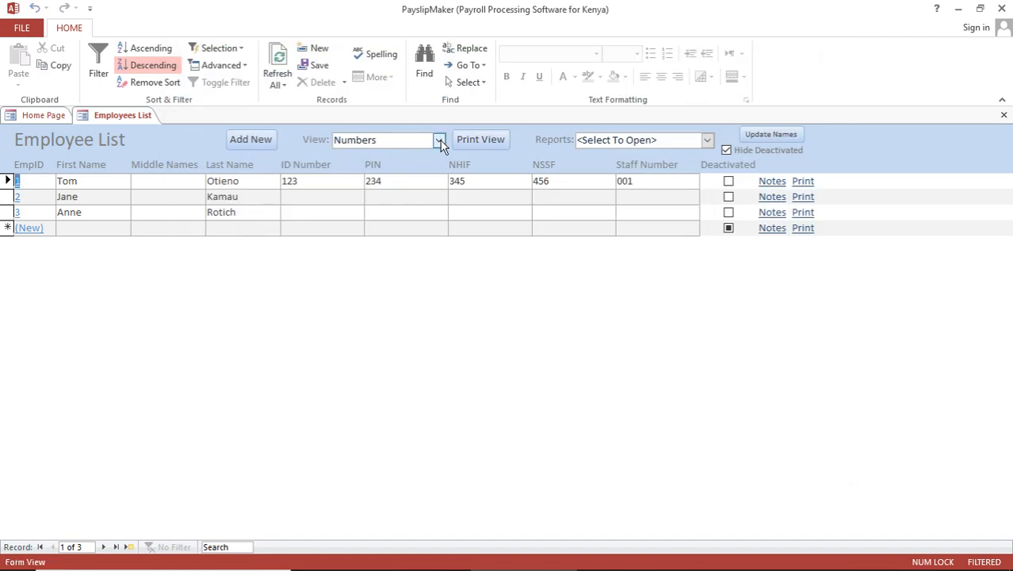
- Check the entries in the Addresses view, then close the Employees List tab
click(439, 140)
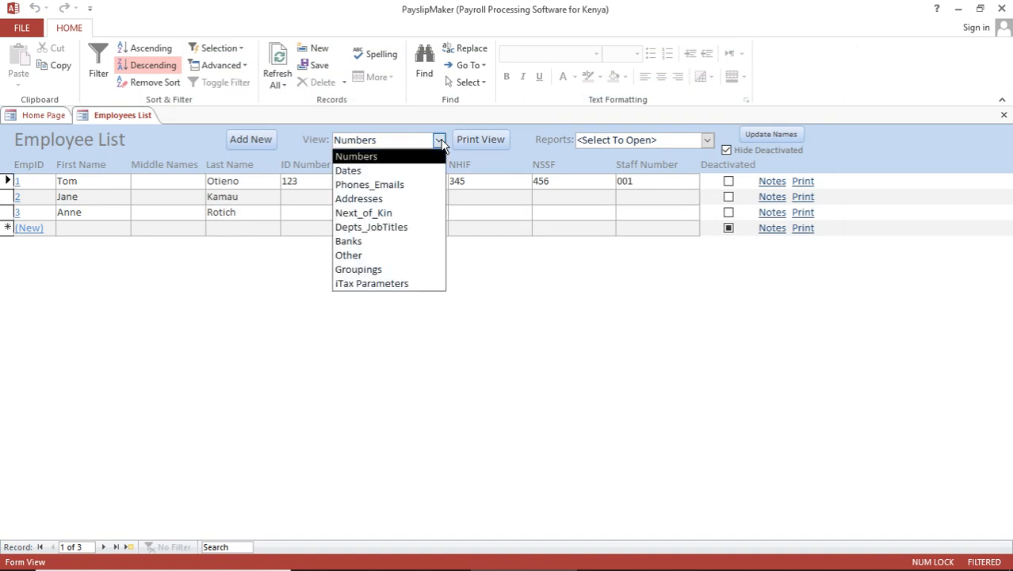
click(400, 199)
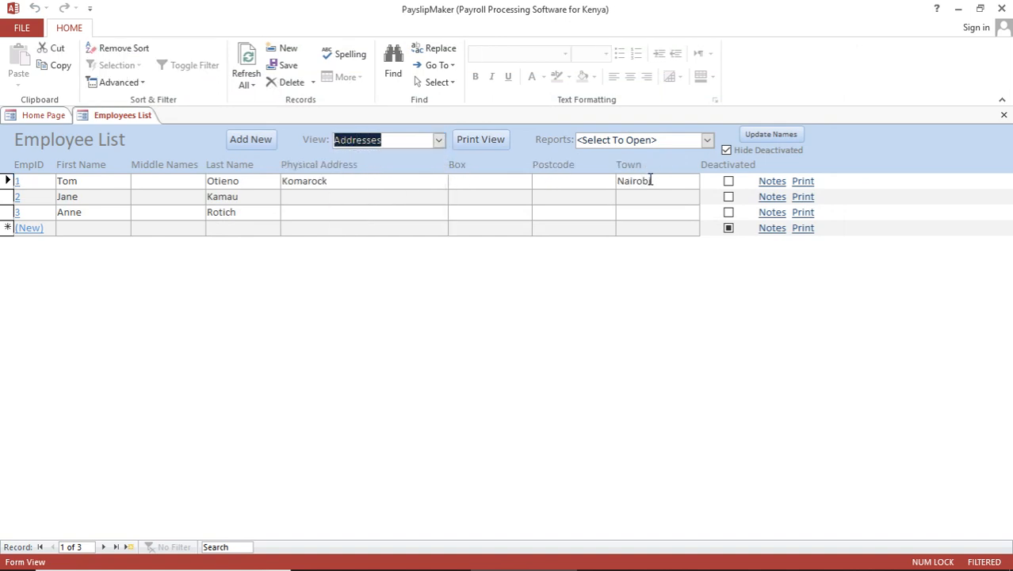
click(439, 141)
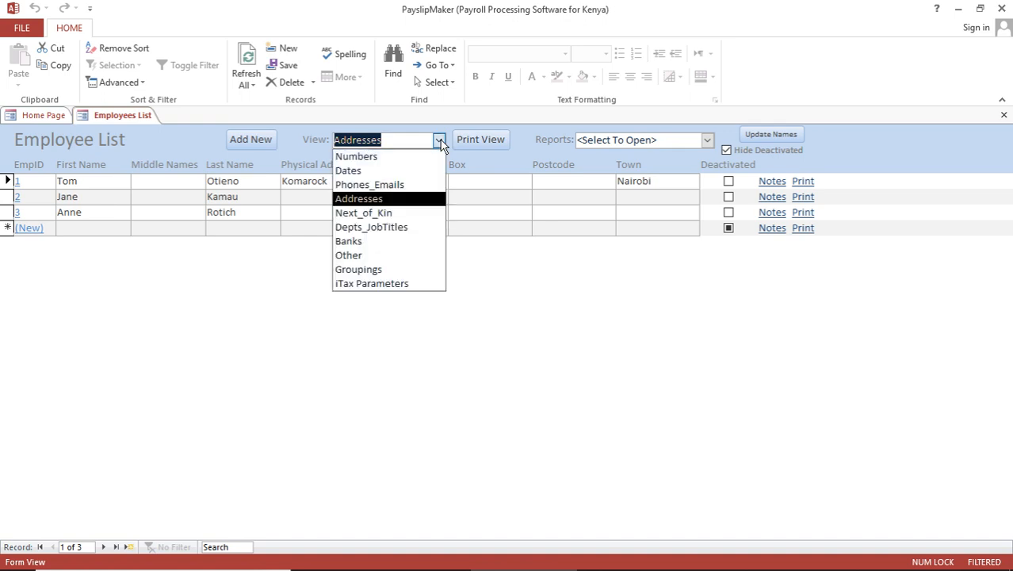
click(135, 195)
click(143, 182)
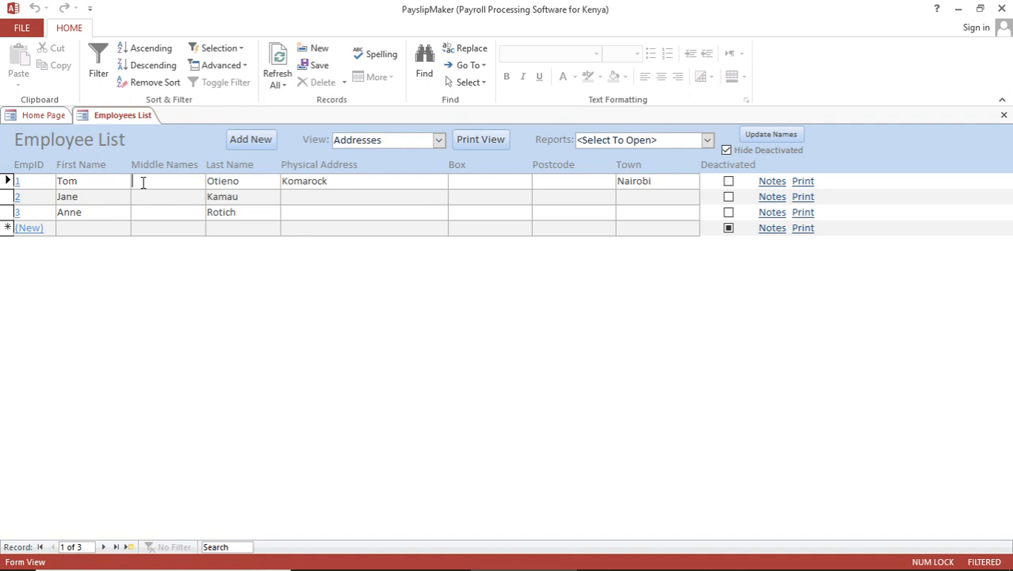
click(1002, 116)
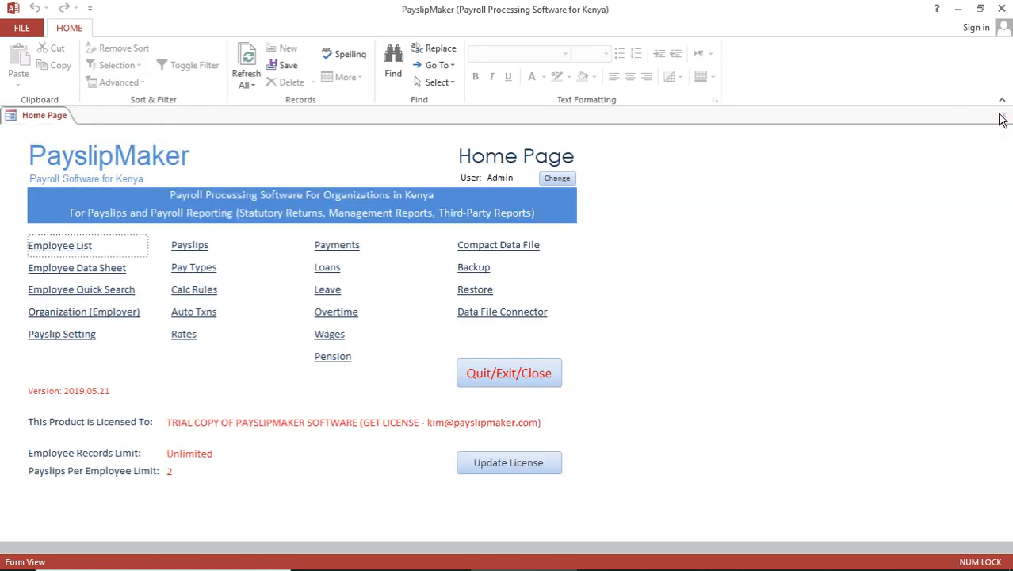
- Reopen the Employee List, tick Deactivated for employee 2, and close the list
click(58, 247)
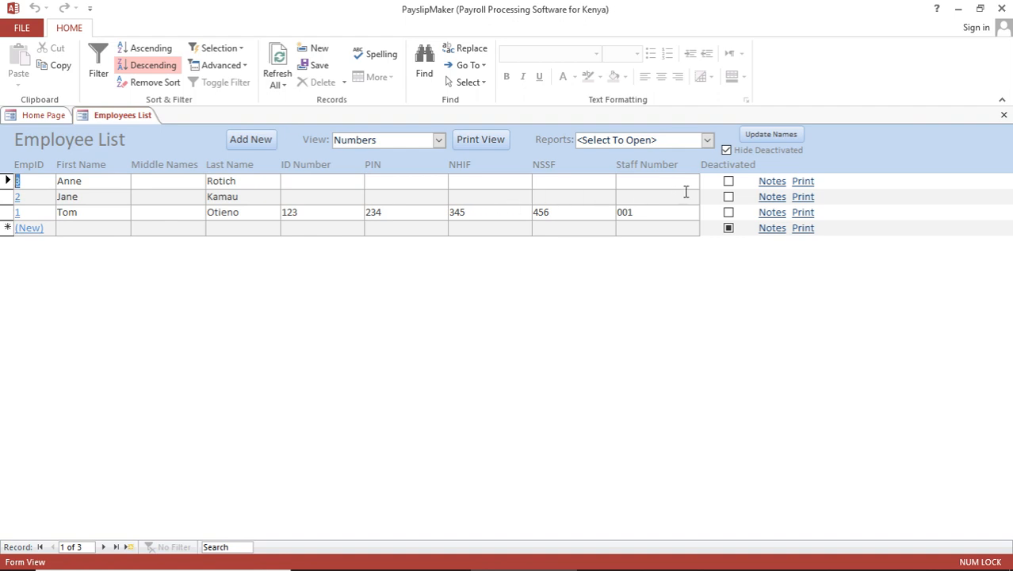
click(729, 198)
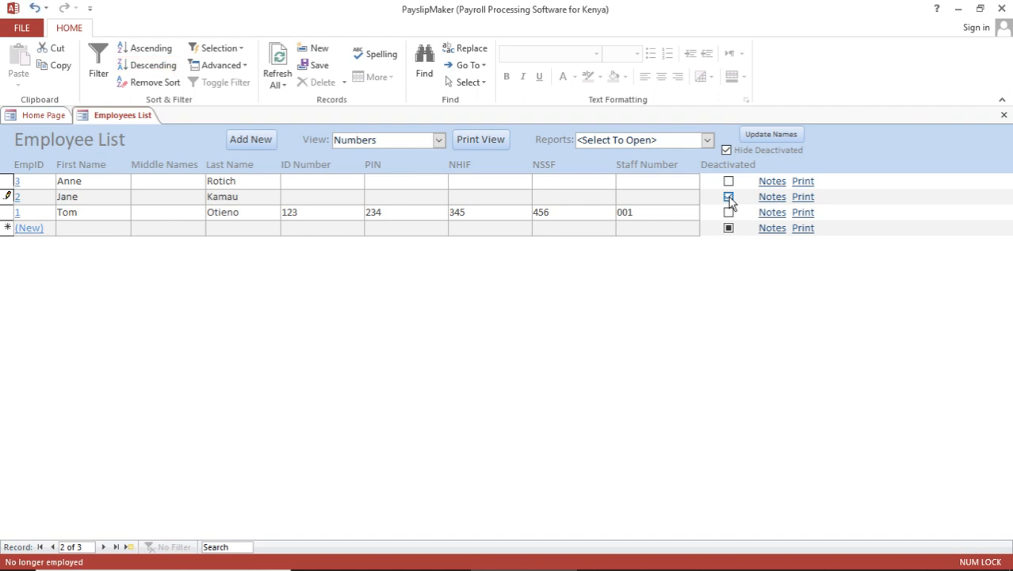
click(1003, 114)
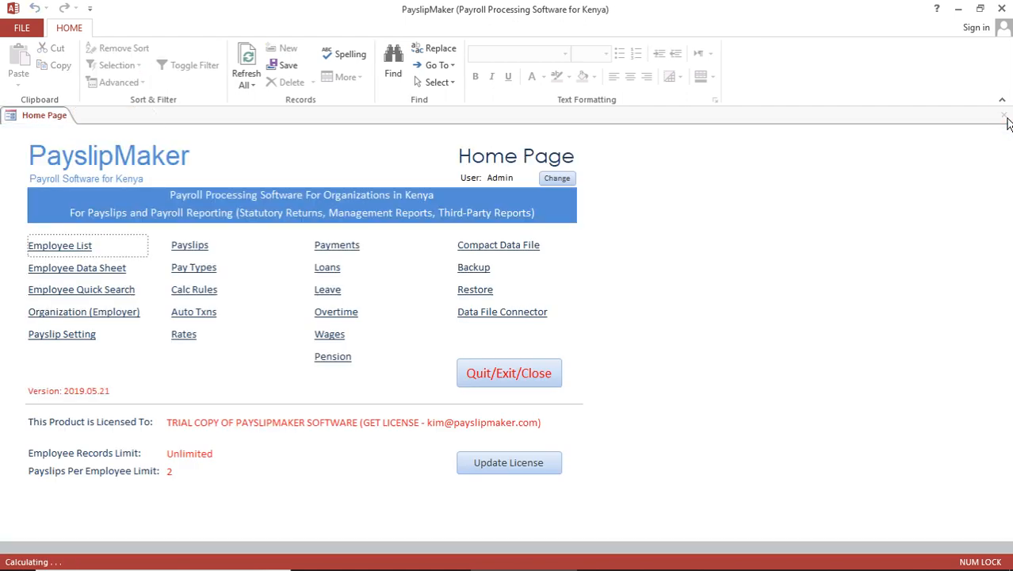
- Reopen the Employee List and untick Hide Deactivated so employee 2 reappears
click(57, 245)
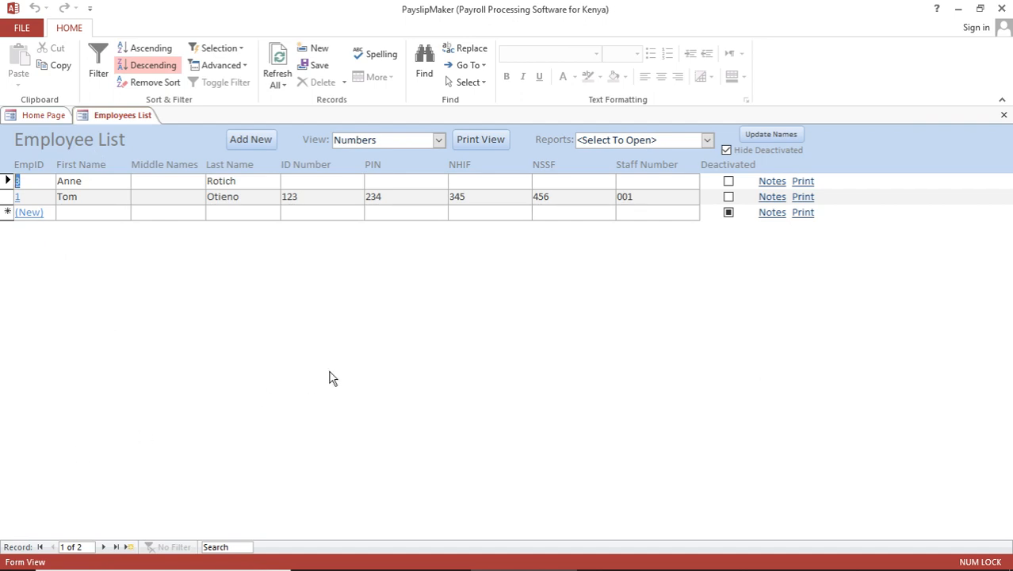
click(727, 150)
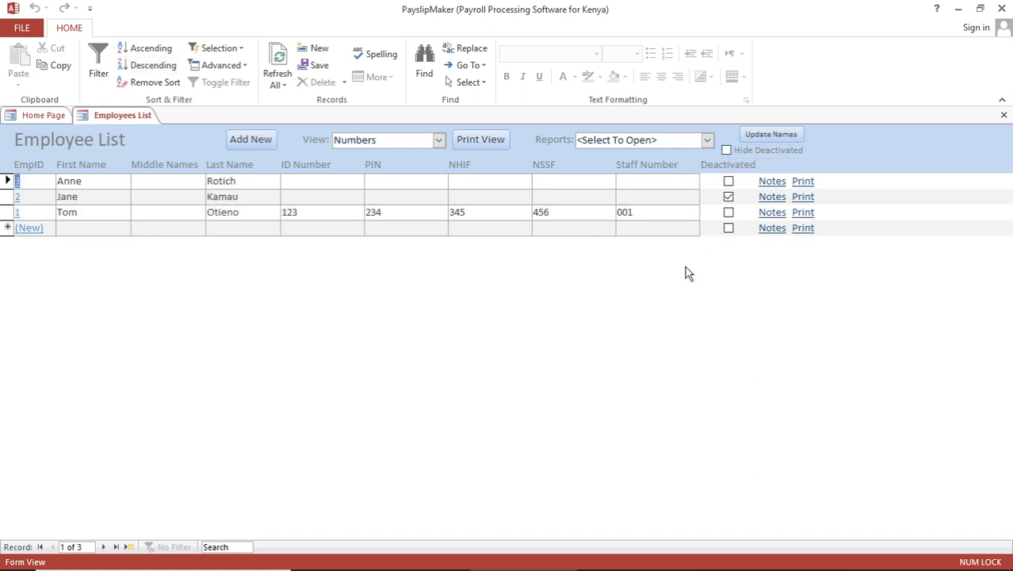